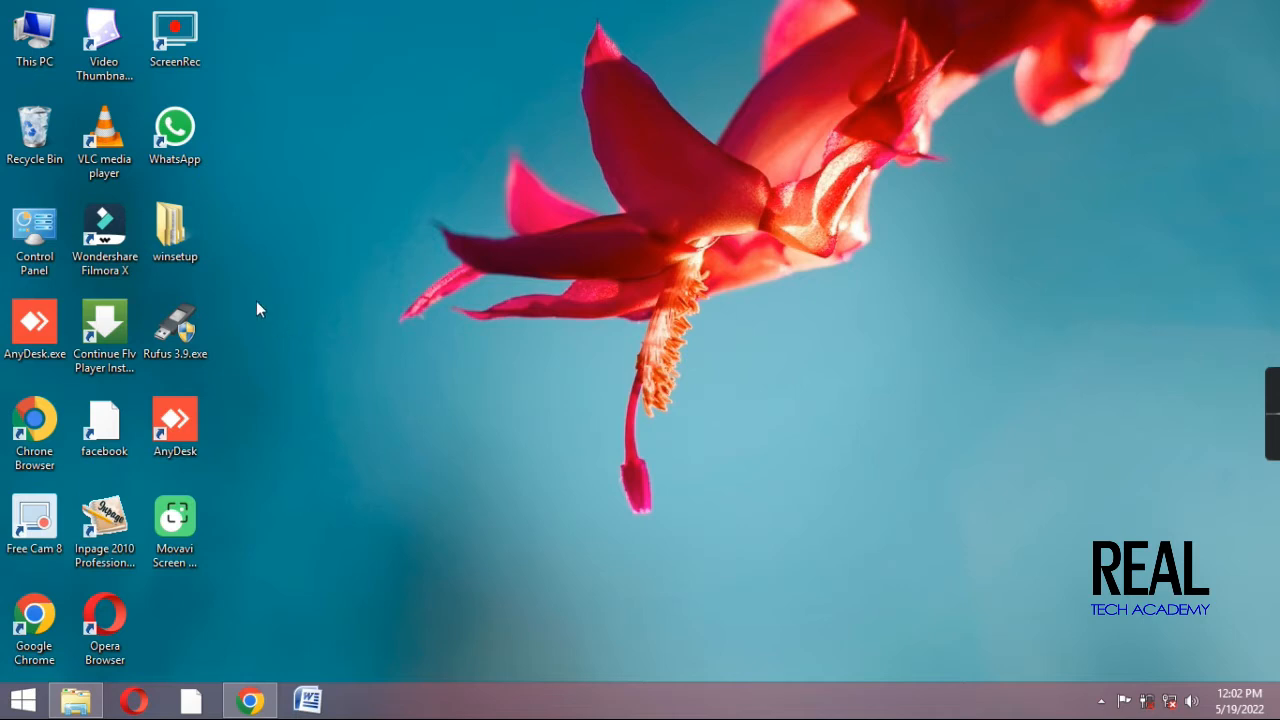
Move the winsetup folder to an empty area of the desktop and open its WinSetupFromUSB-1-9 subfolder
left_click_drag(172, 238, 460, 440)
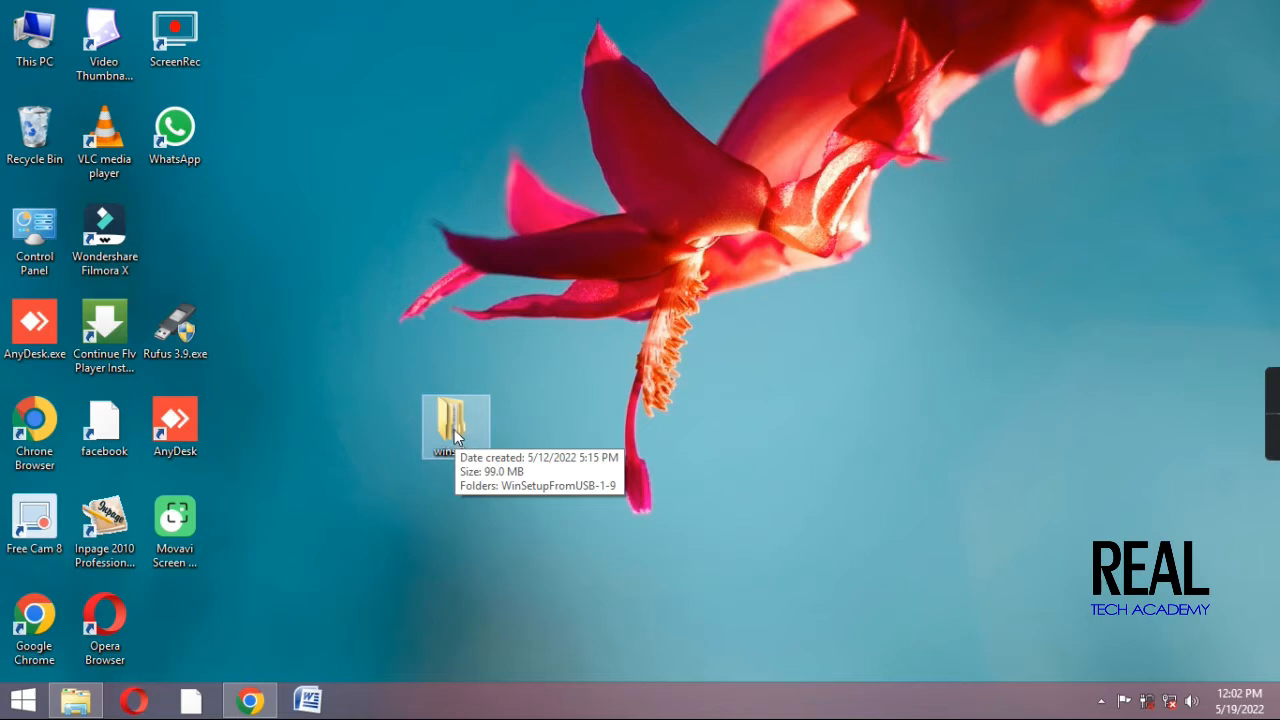
left_click_drag(462, 434, 528, 430)
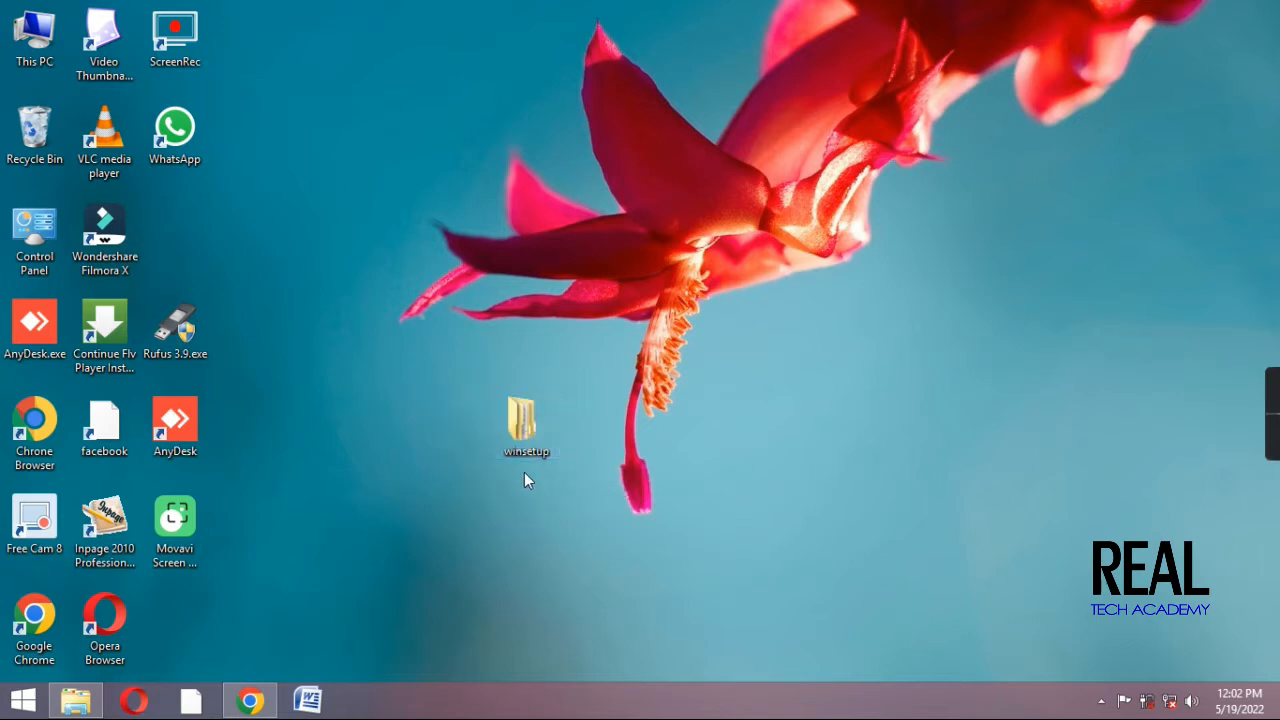
double_click(519, 428)
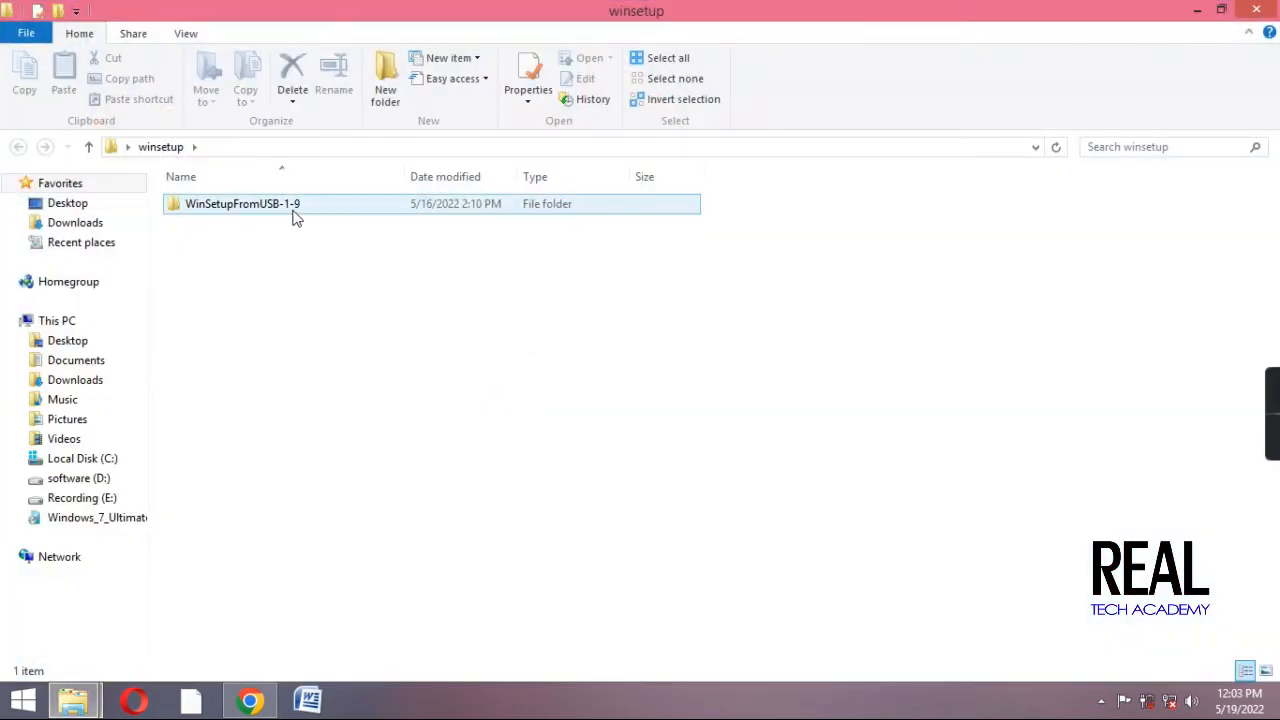
double_click(277, 217)
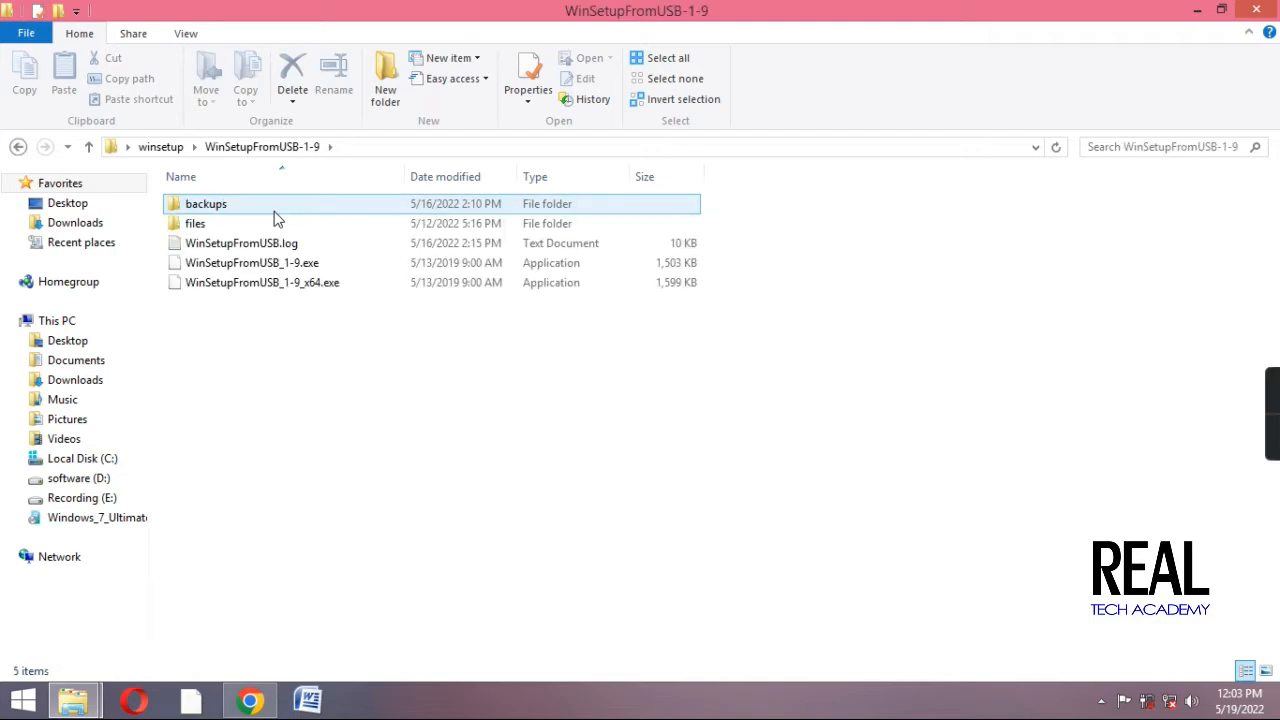
left_click(256, 286)
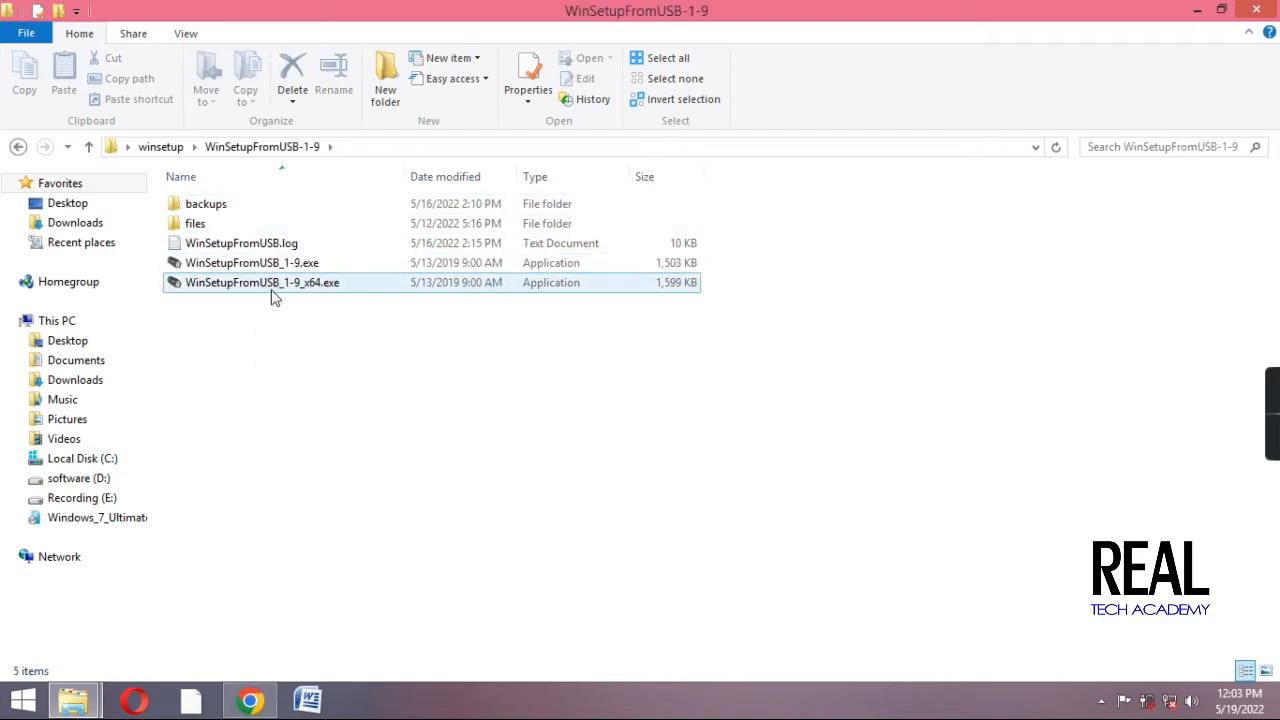
left_click(271, 266)
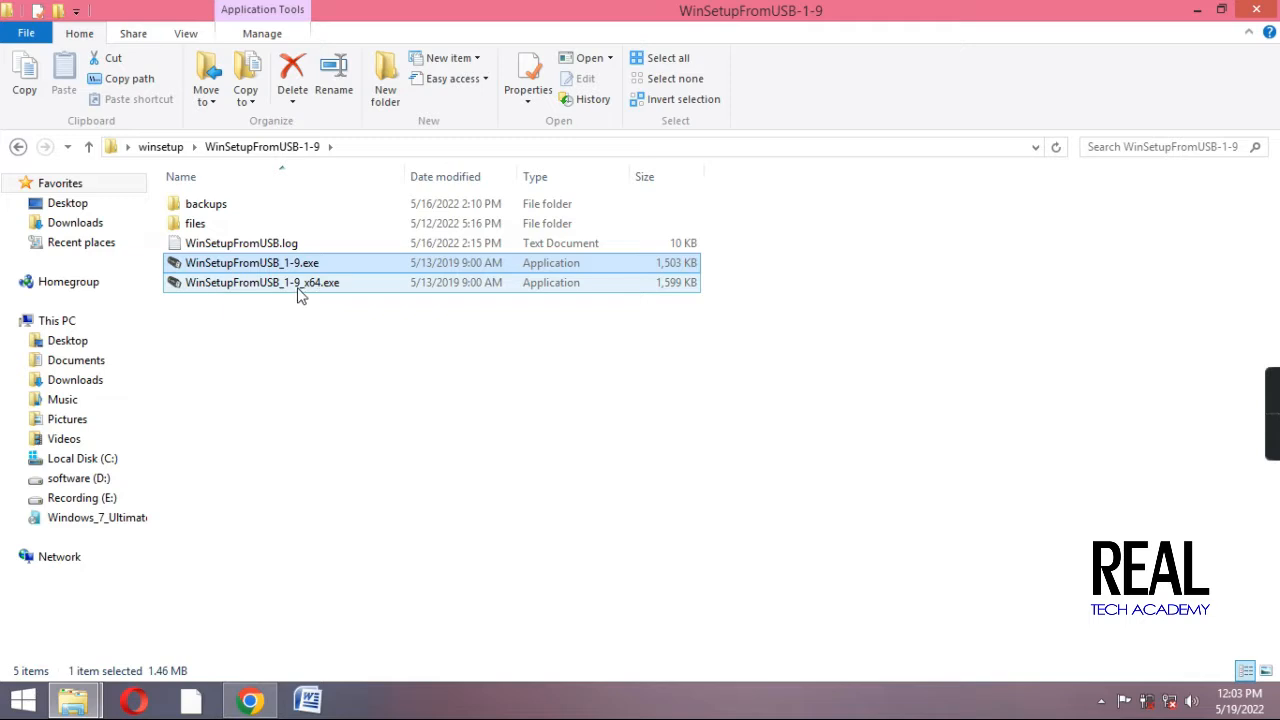
left_click(314, 289)
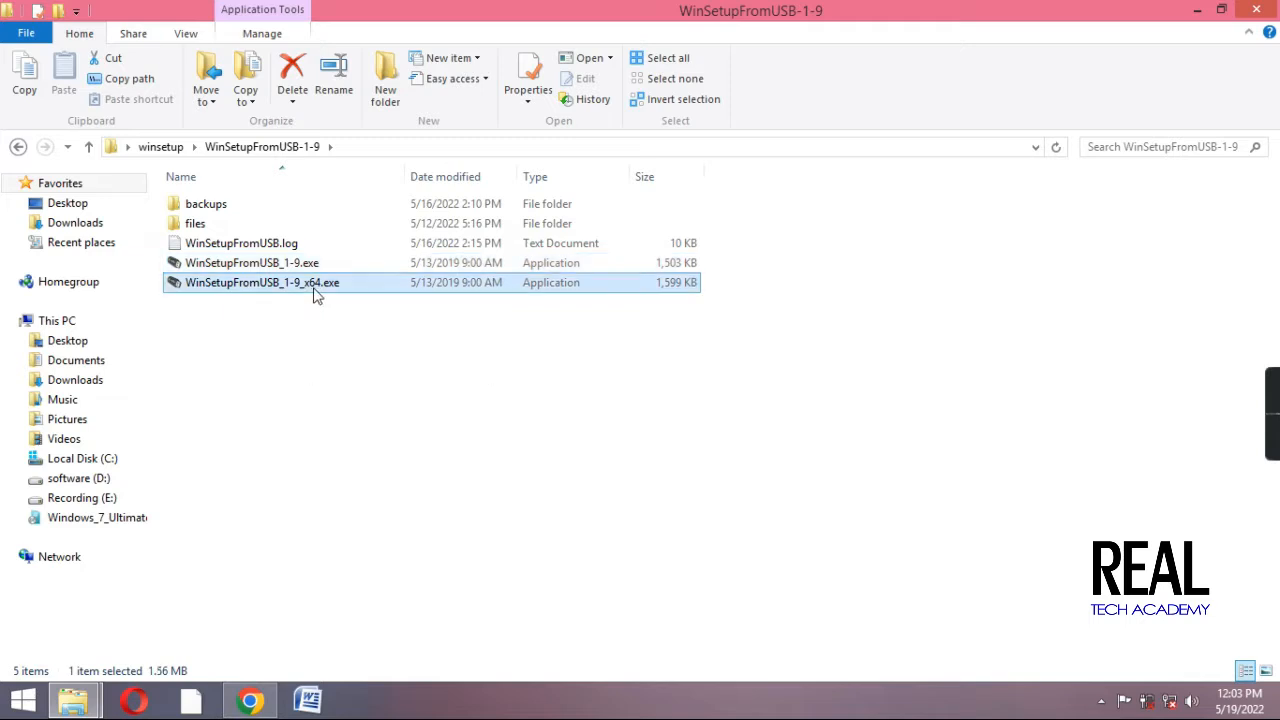
left_click(297, 270)
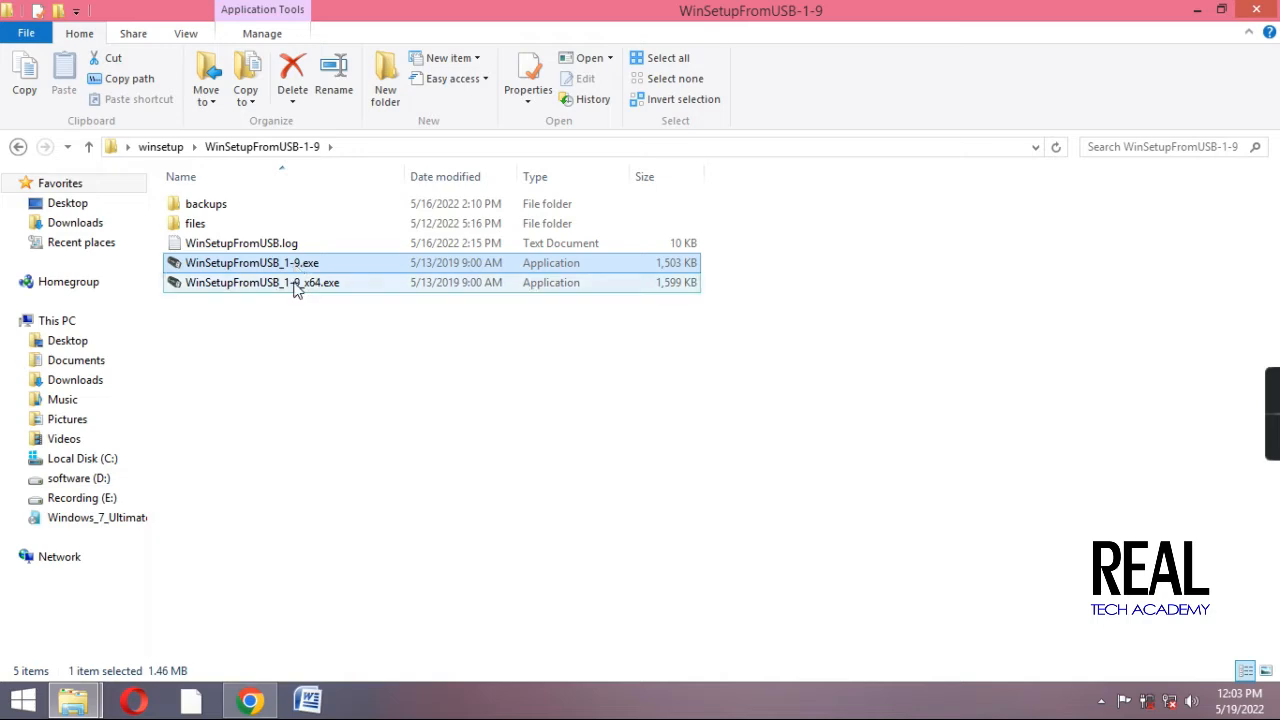
left_click(296, 286)
left_click(296, 268)
left_click(296, 286)
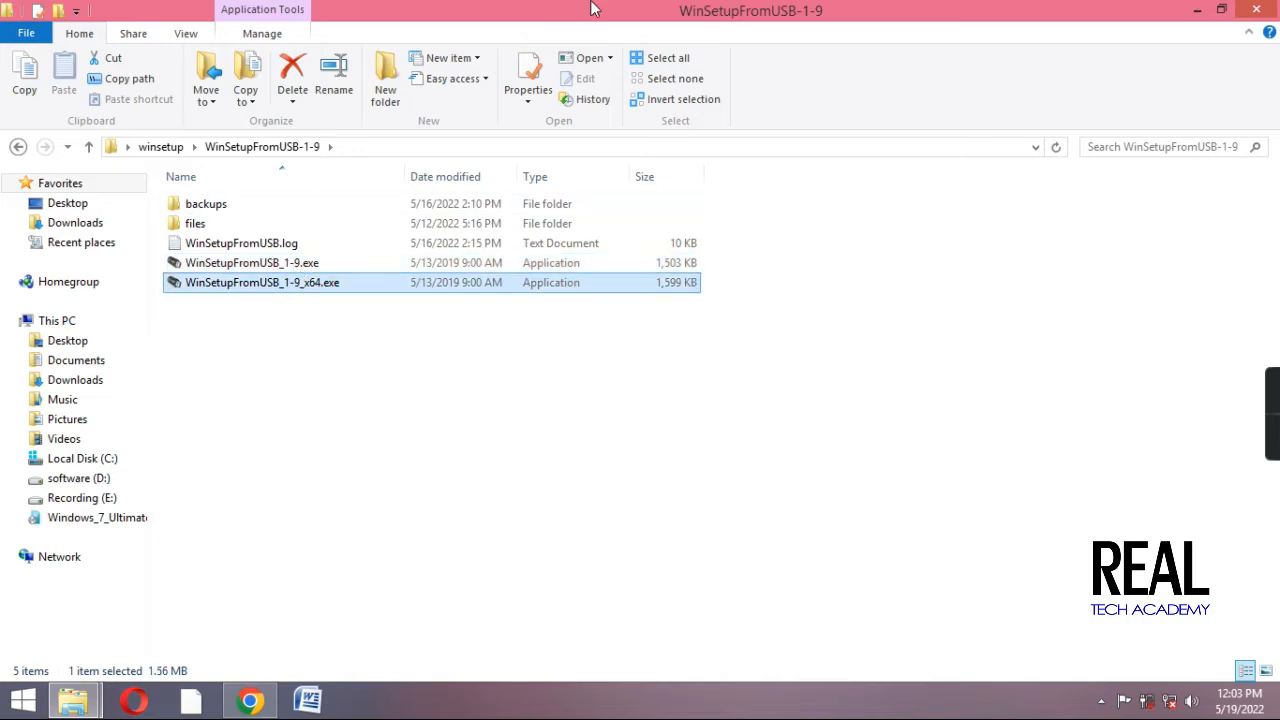
Check in the computer's system properties whether Windows is 32-bit or 64-bit, and close the System window
double_click(560, 18)
right_click(50, 44)
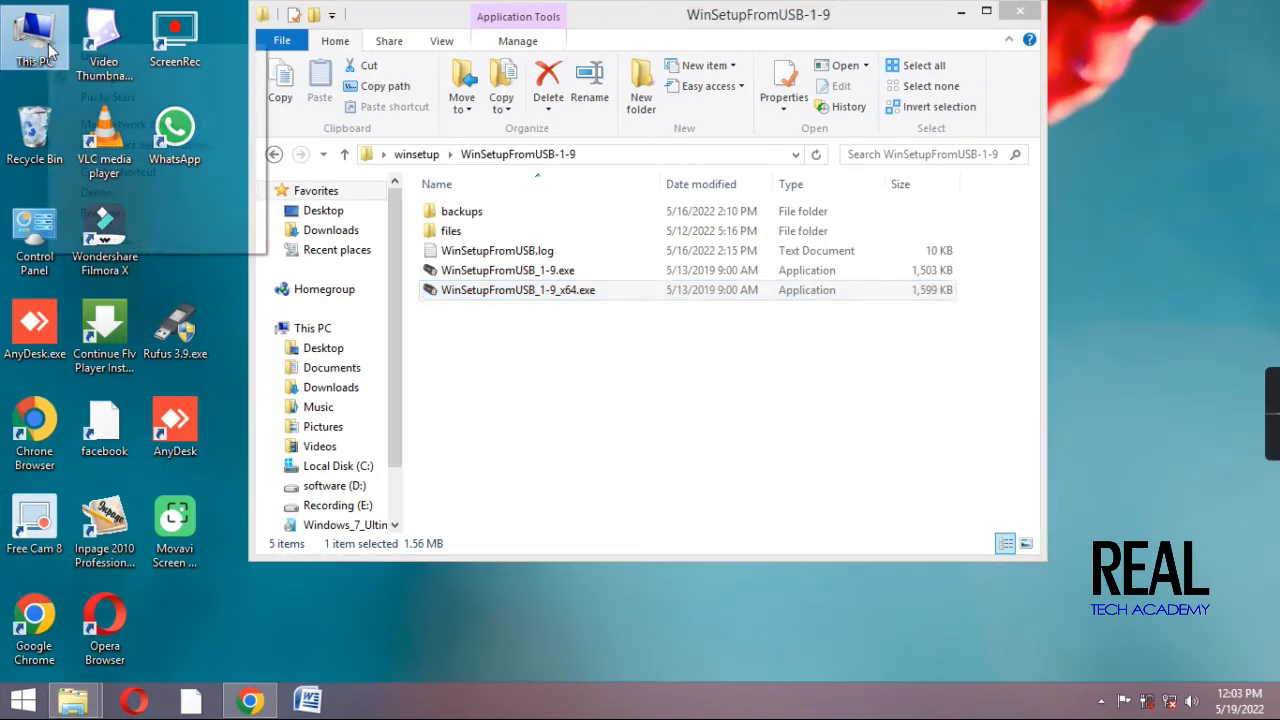
left_click(135, 238)
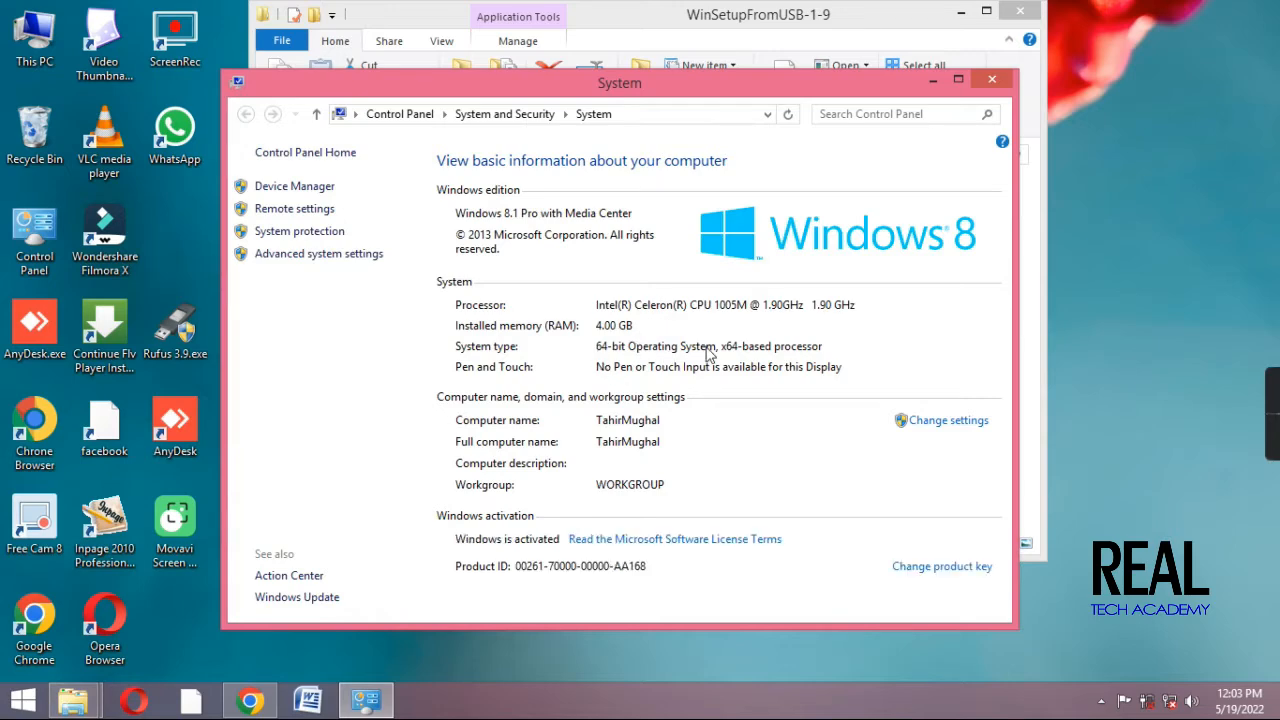
left_click(992, 79)
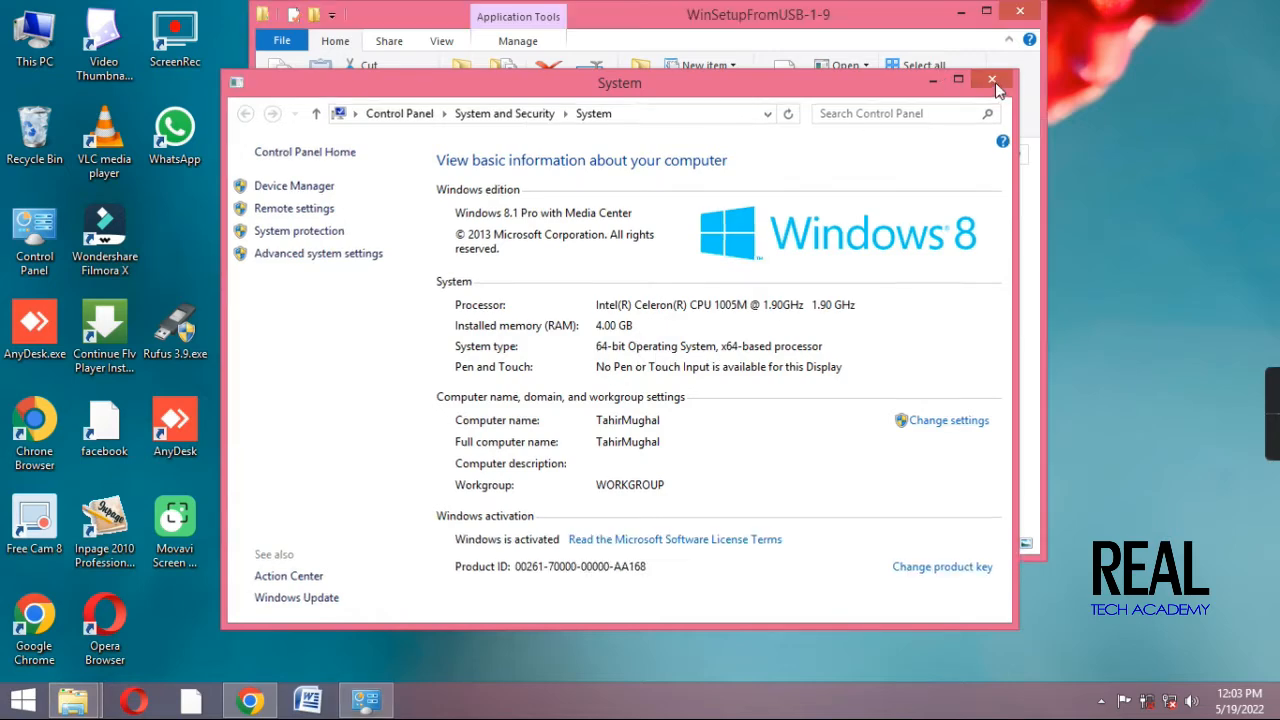
Run WinSetupFromUSB_1-9_x64.exe as administrator
double_click(826, 22)
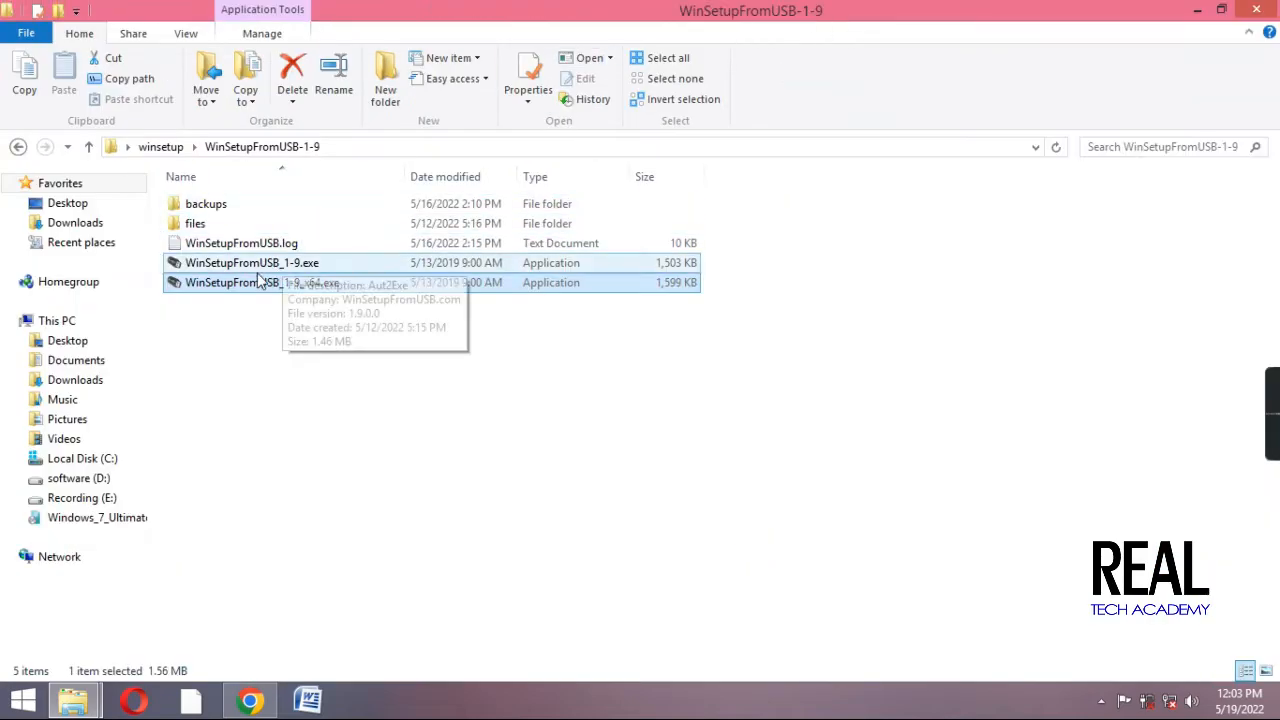
right_click(241, 284)
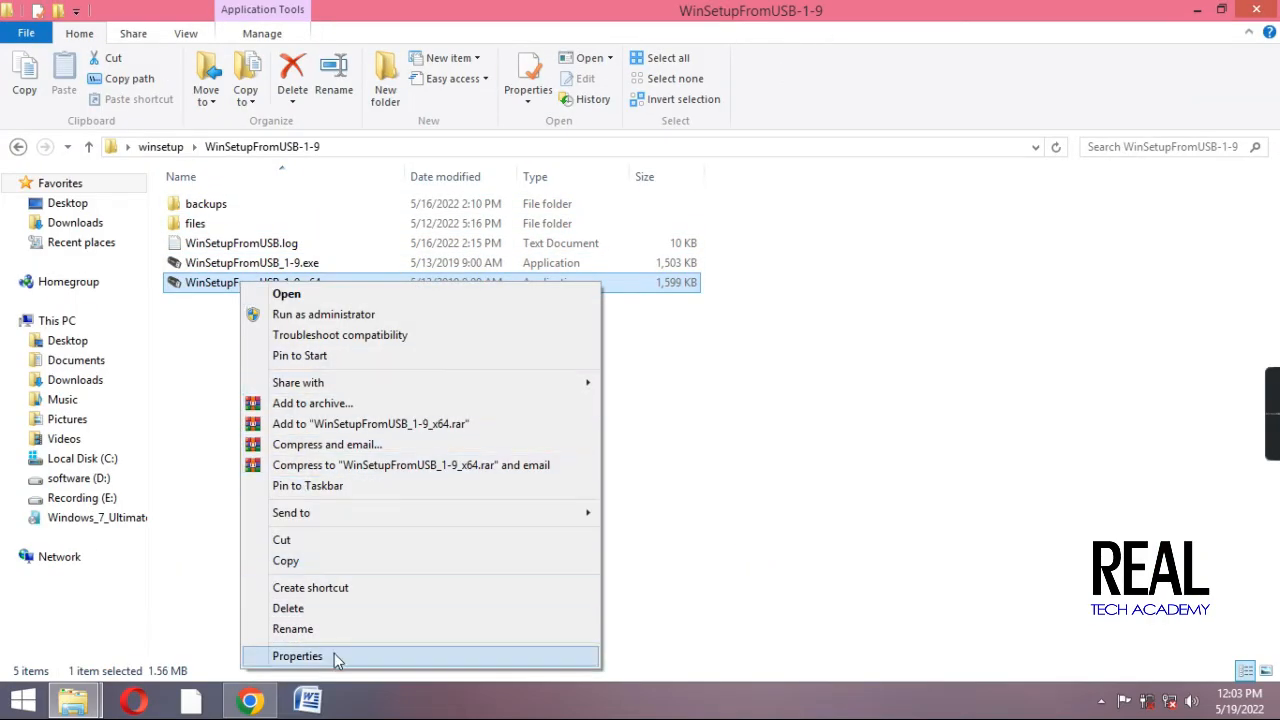
left_click(368, 302)
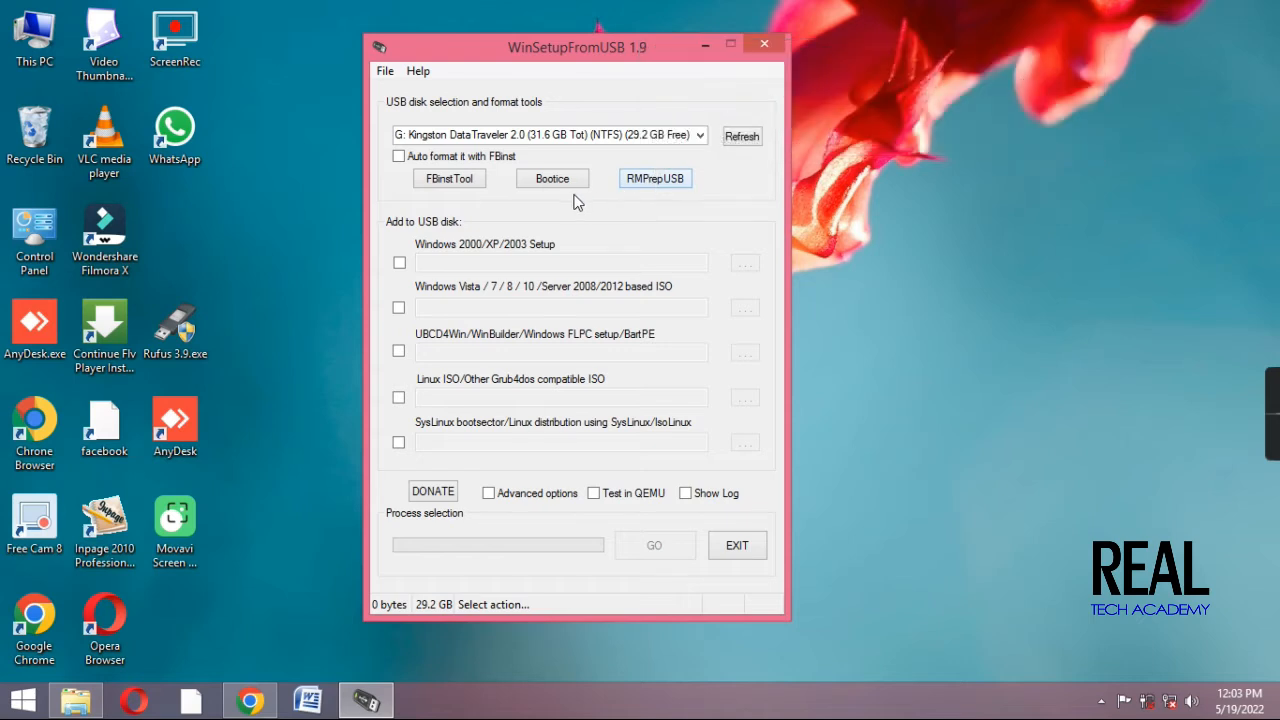
Enable auto format with FBinst for the Kingston USB drive and refresh the disk list
left_click(399, 158)
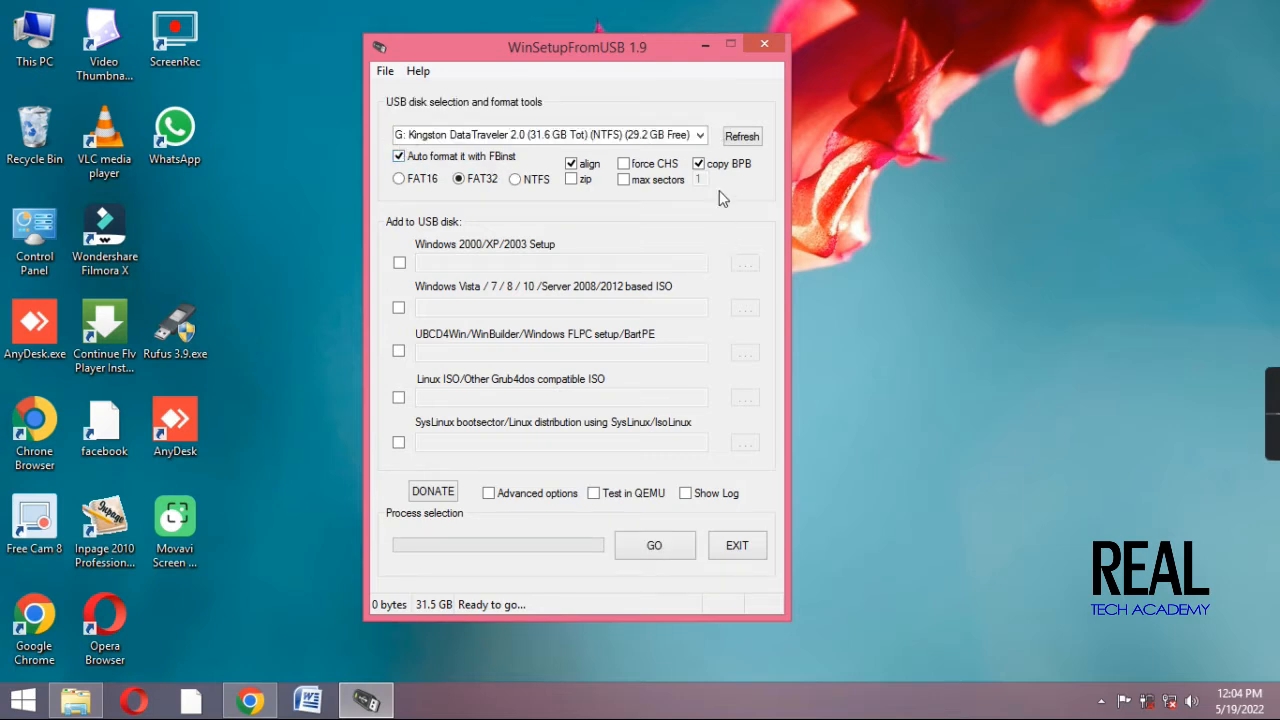
left_click(752, 140)
Add en_windows_7_ultimate_with_sp1_x64_dvd_u_677332.iso from the win 7\w7 64 bit folder as the Windows Vista / 7 / 8 / 10 / Server source
left_click(399, 308)
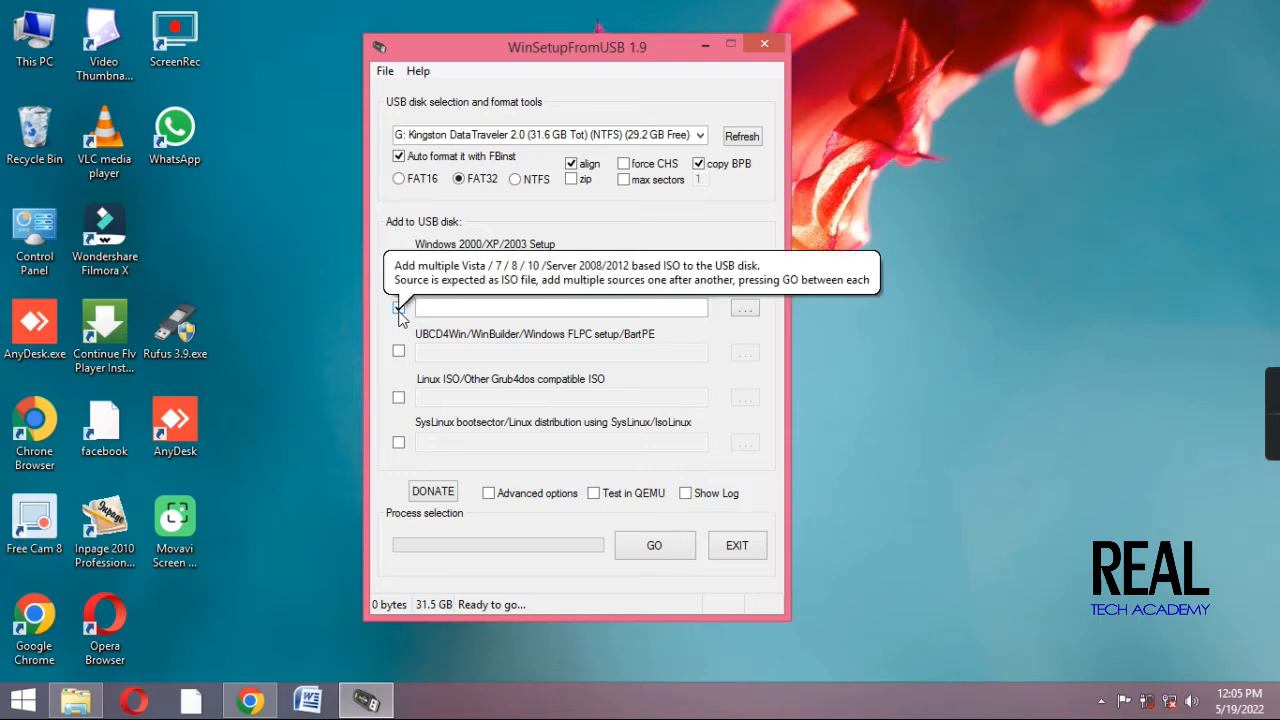
left_click(452, 309)
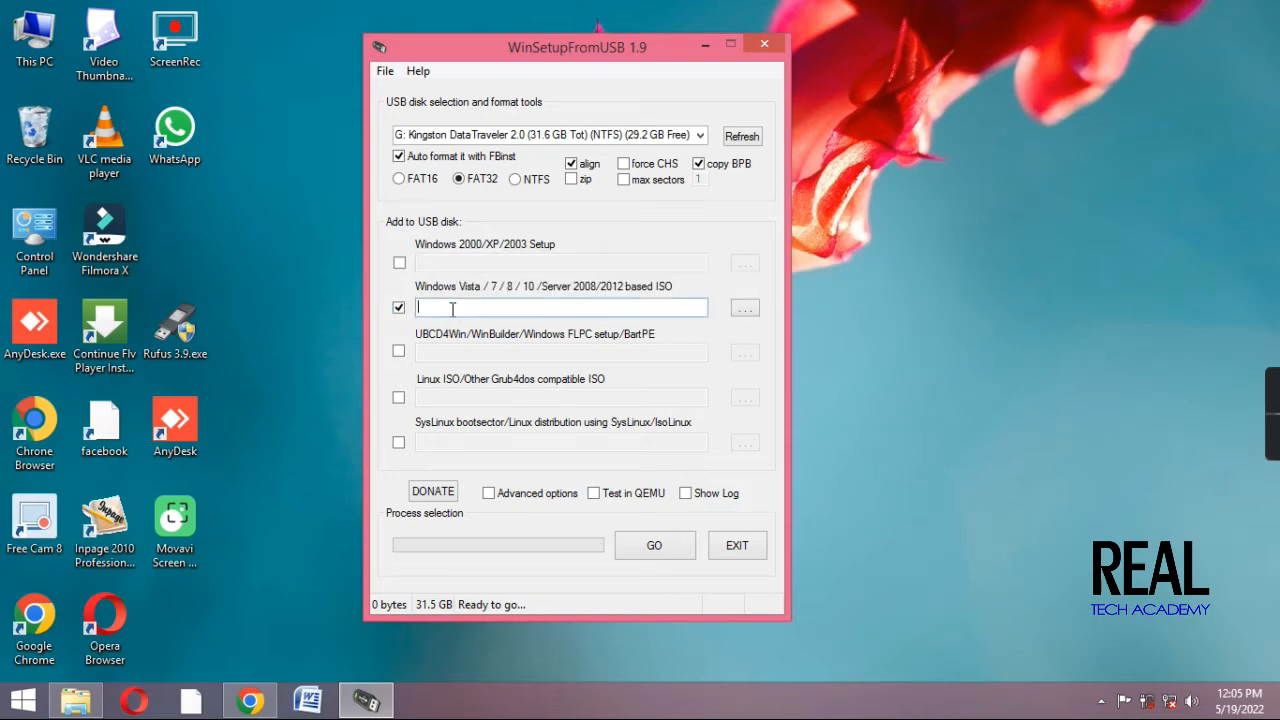
left_click(743, 310)
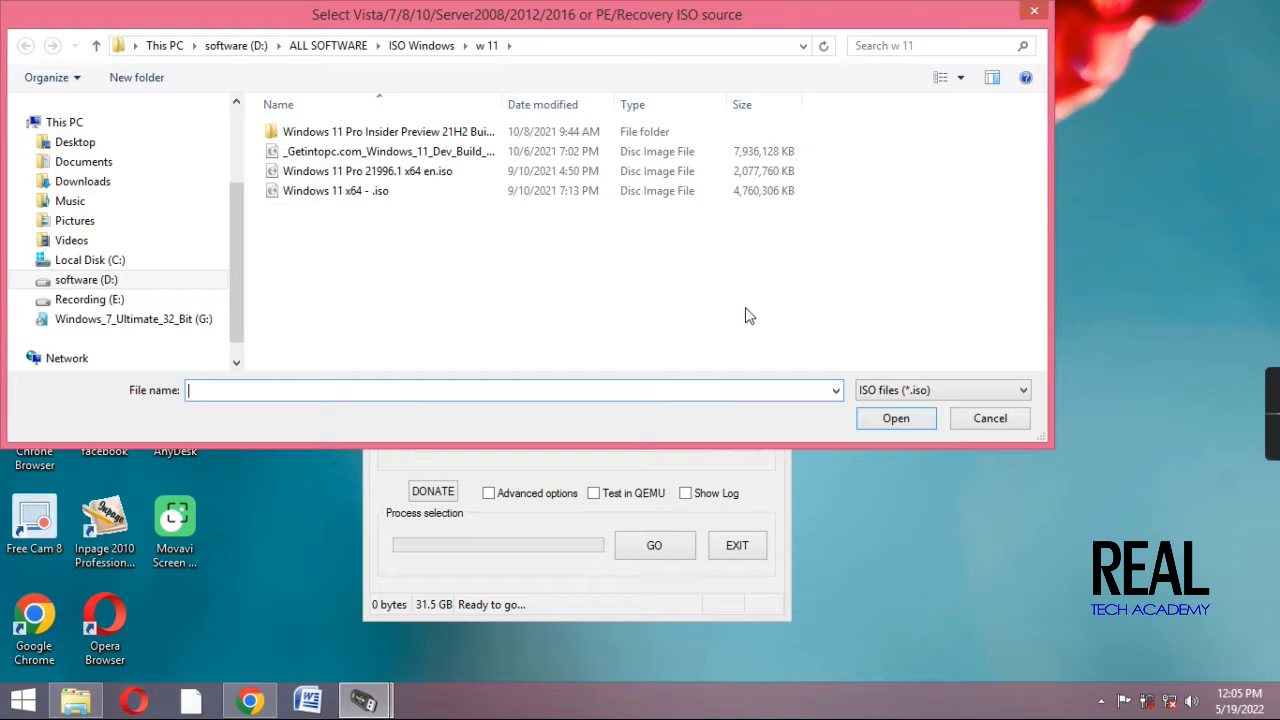
left_click(406, 55)
left_click(333, 240)
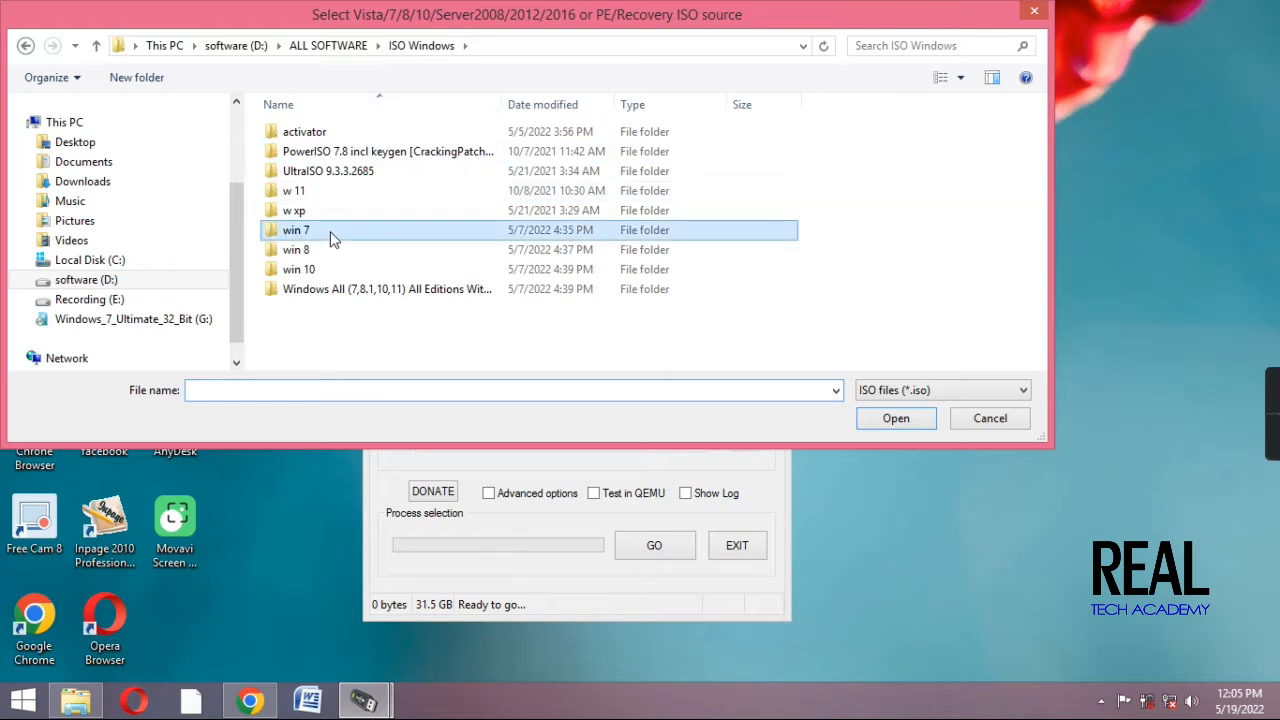
double_click(333, 240)
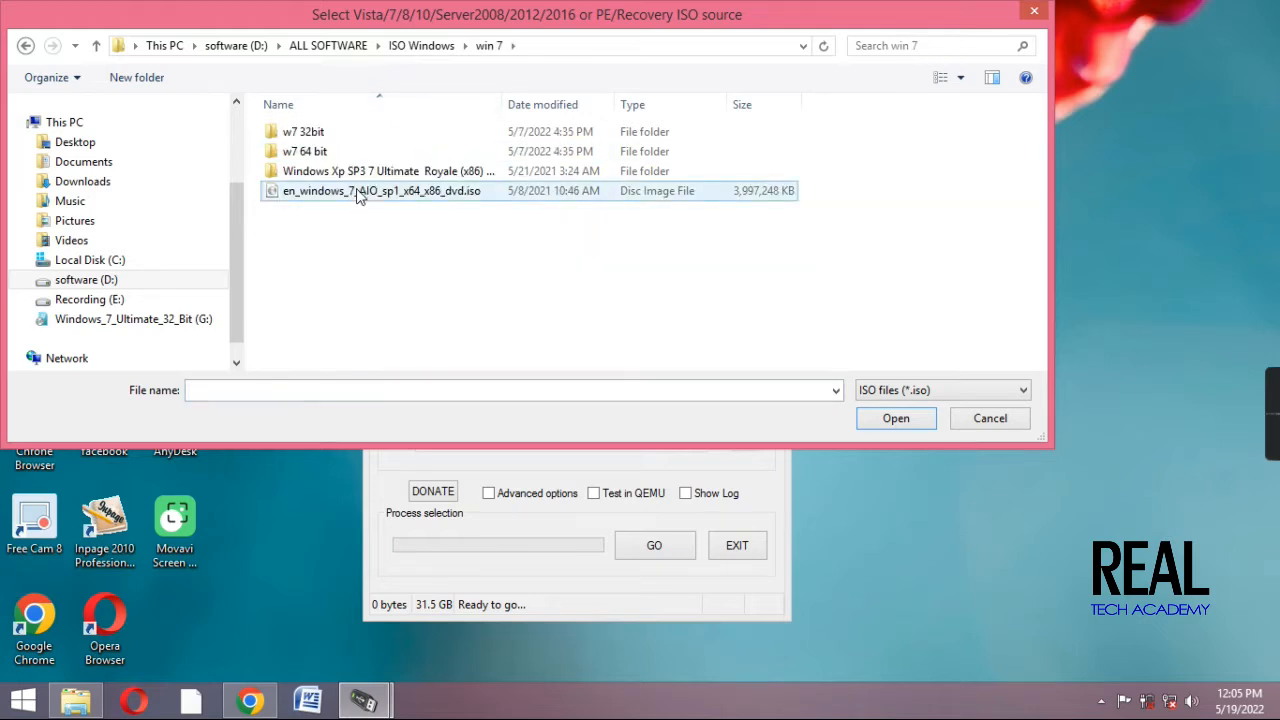
left_click(368, 196)
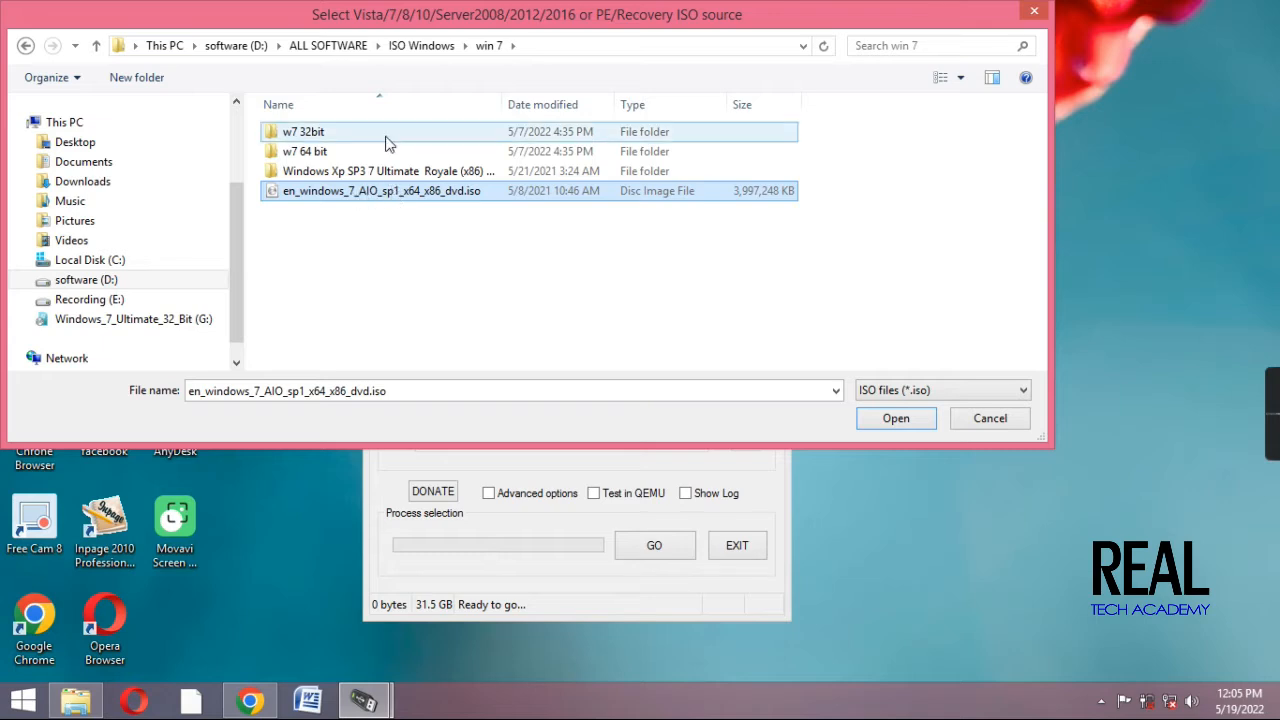
double_click(388, 153)
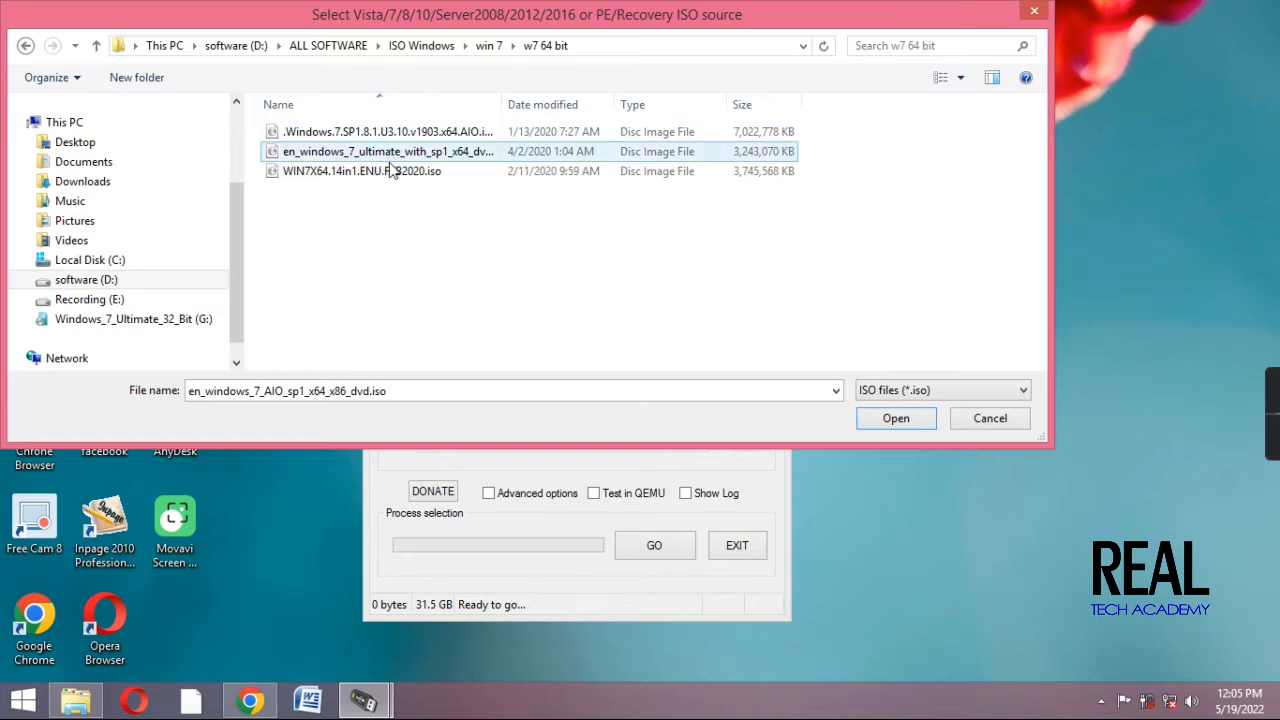
left_click(395, 151)
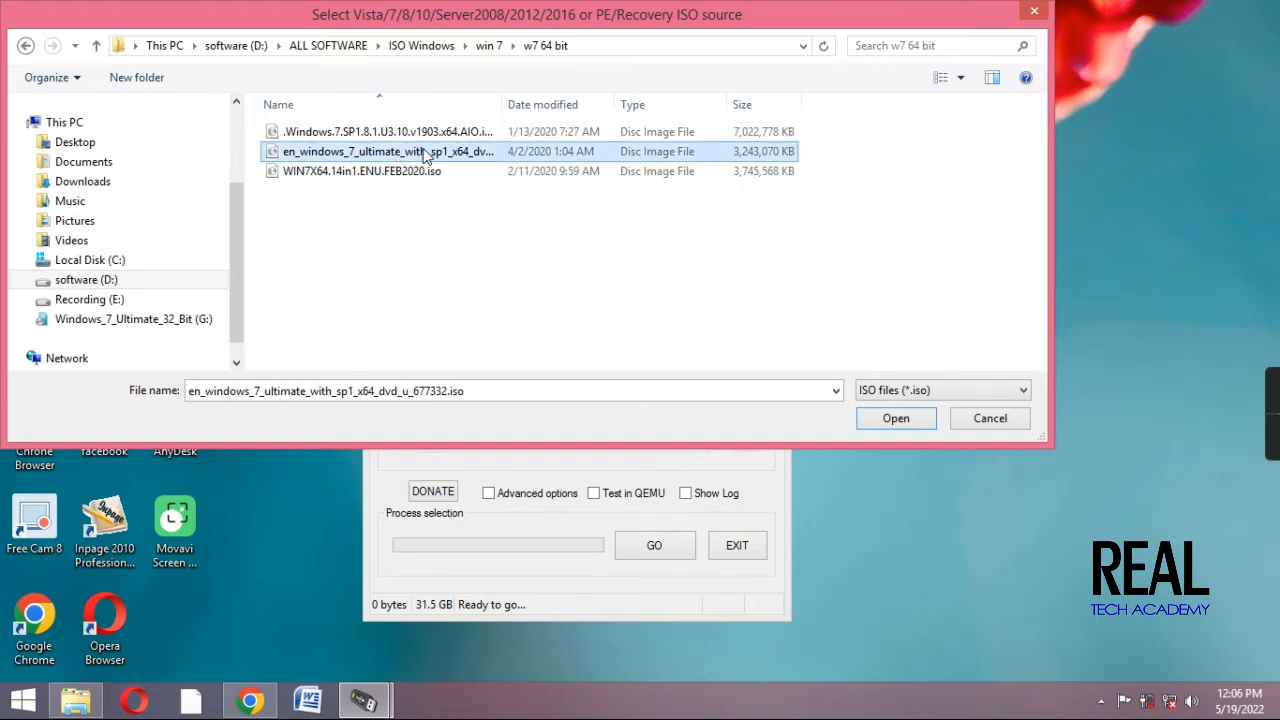
double_click(424, 153)
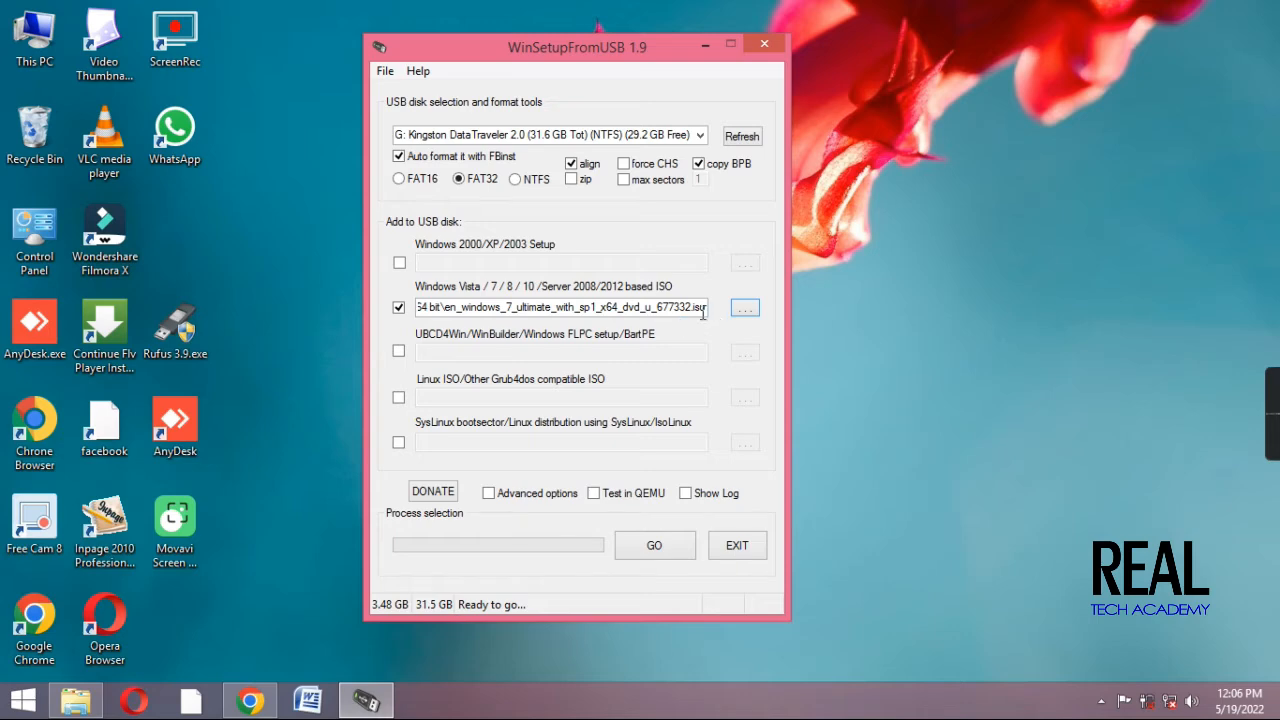
Enable custom menu names for Vista/7/8/Server sources in the advanced options and start creating the USB drive, agreeing to erase and reformat it
left_click(489, 493)
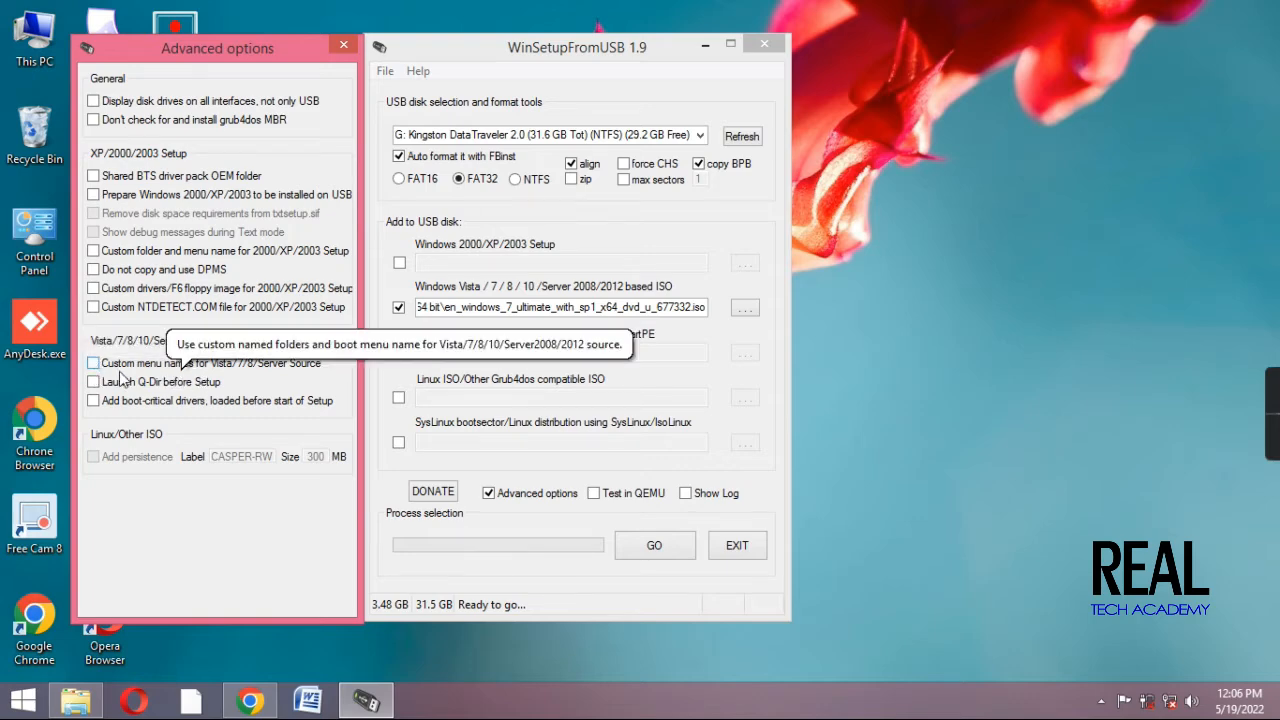
left_click(93, 364)
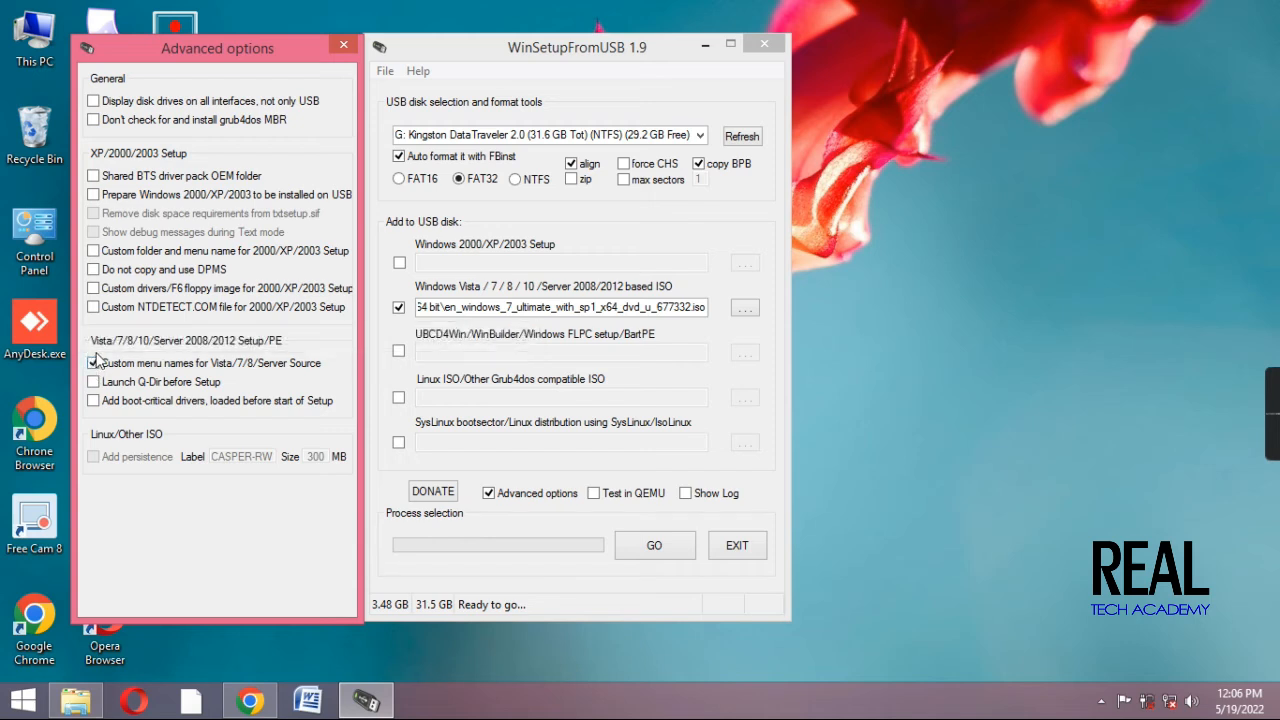
left_click(654, 547)
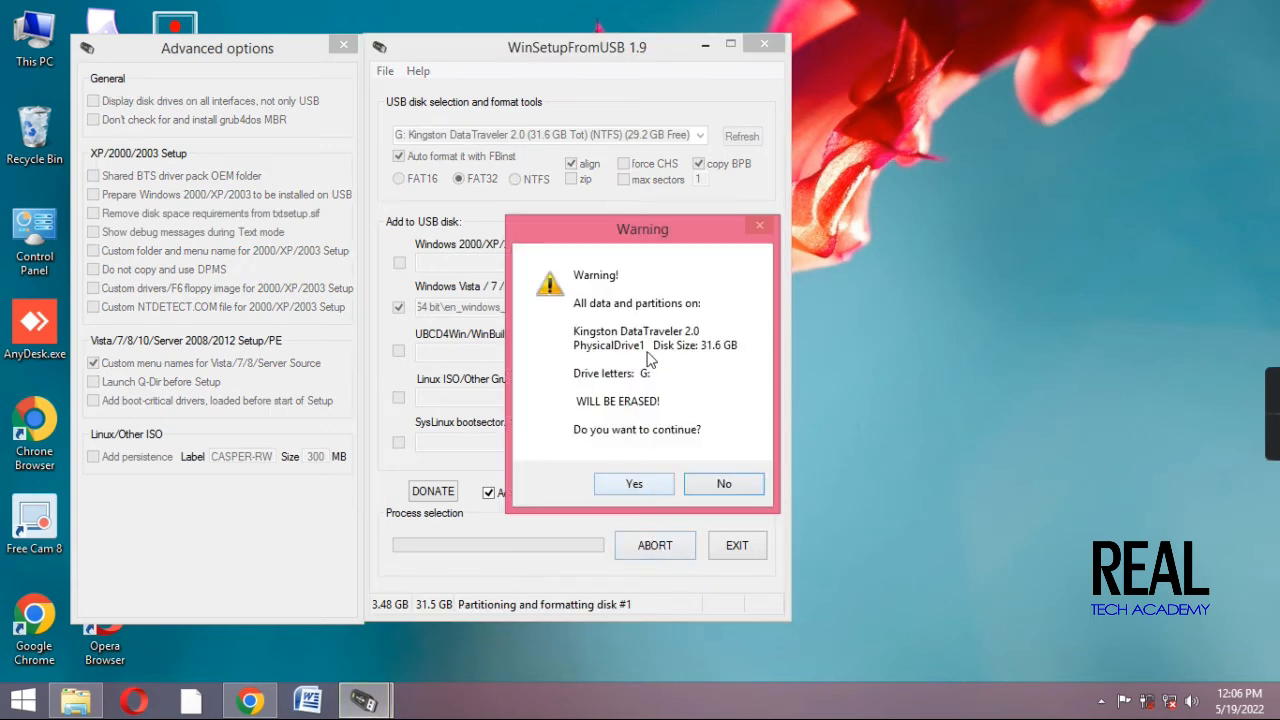
left_click(636, 486)
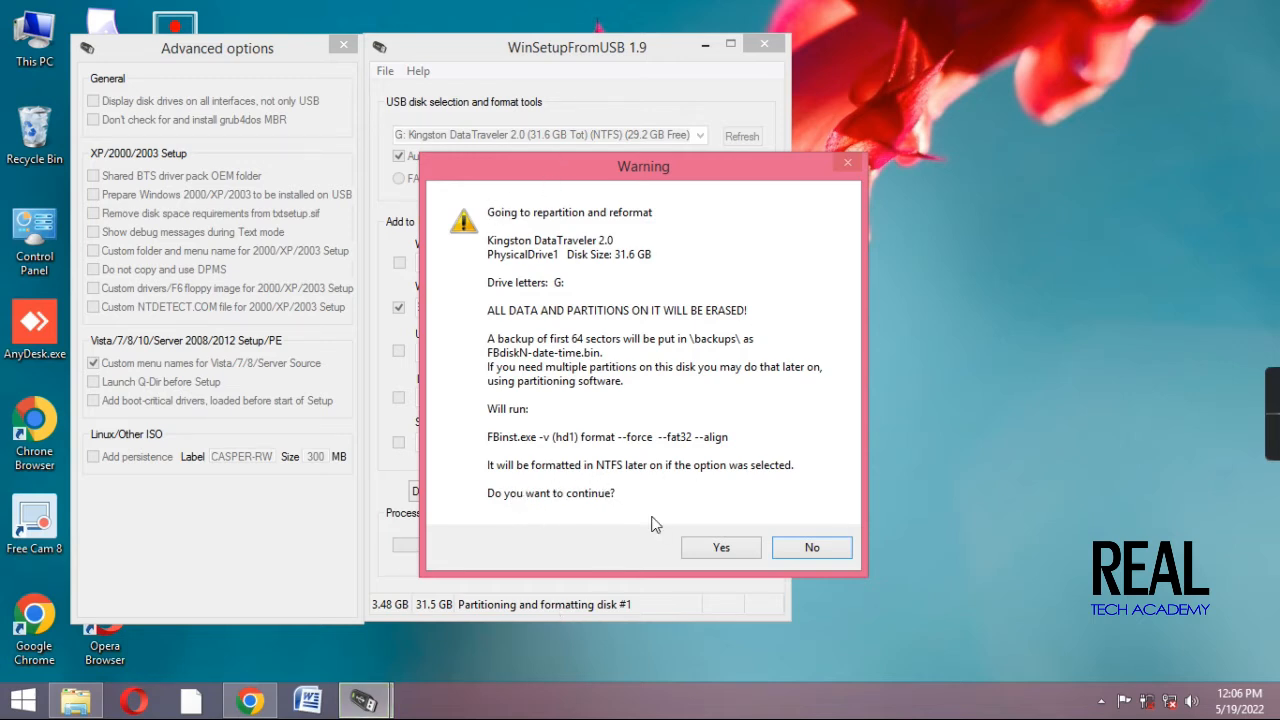
left_click(720, 552)
left_click(721, 550)
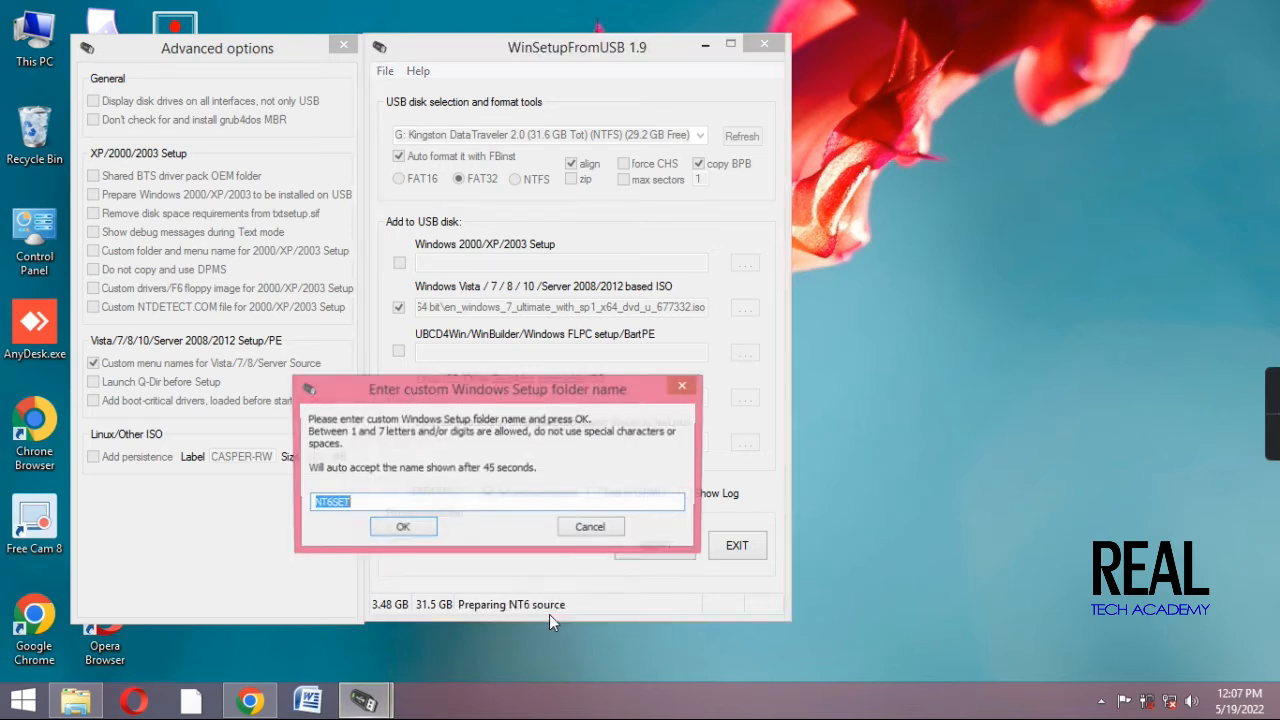
Select the entire suggested Windows Setup folder name for replacement
left_click(373, 507)
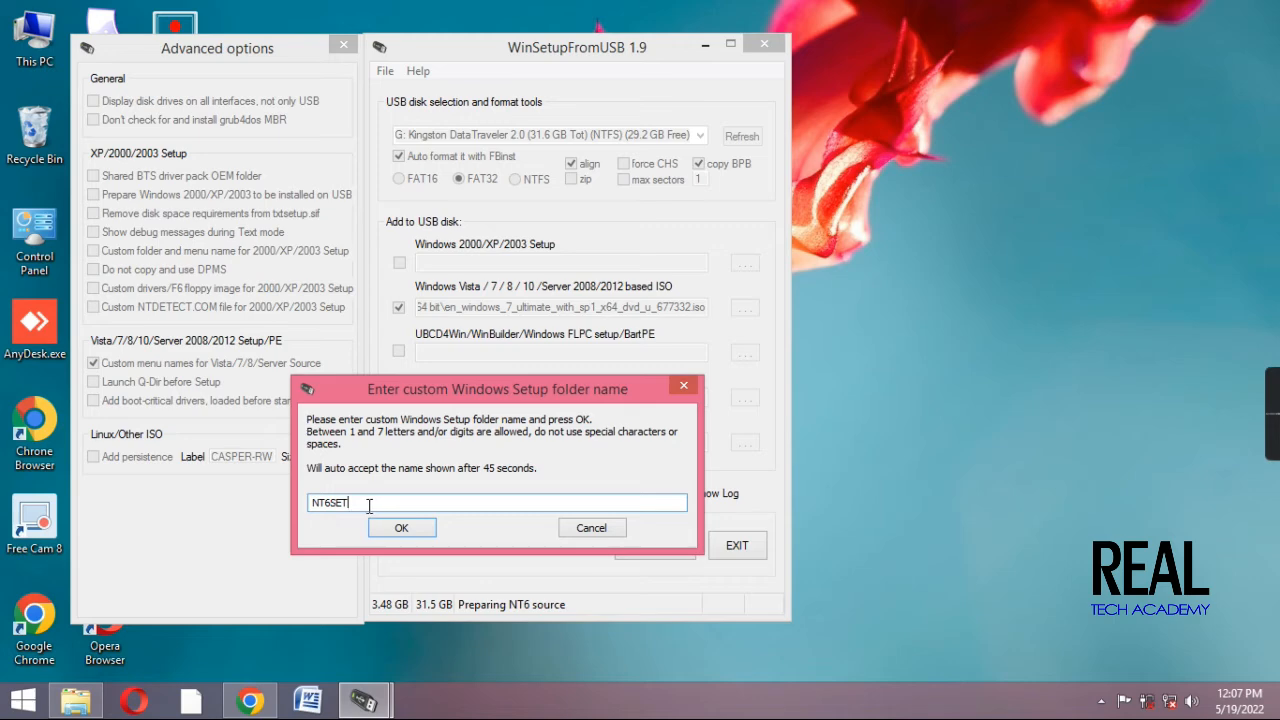
left_click_drag(368, 507, 302, 505)
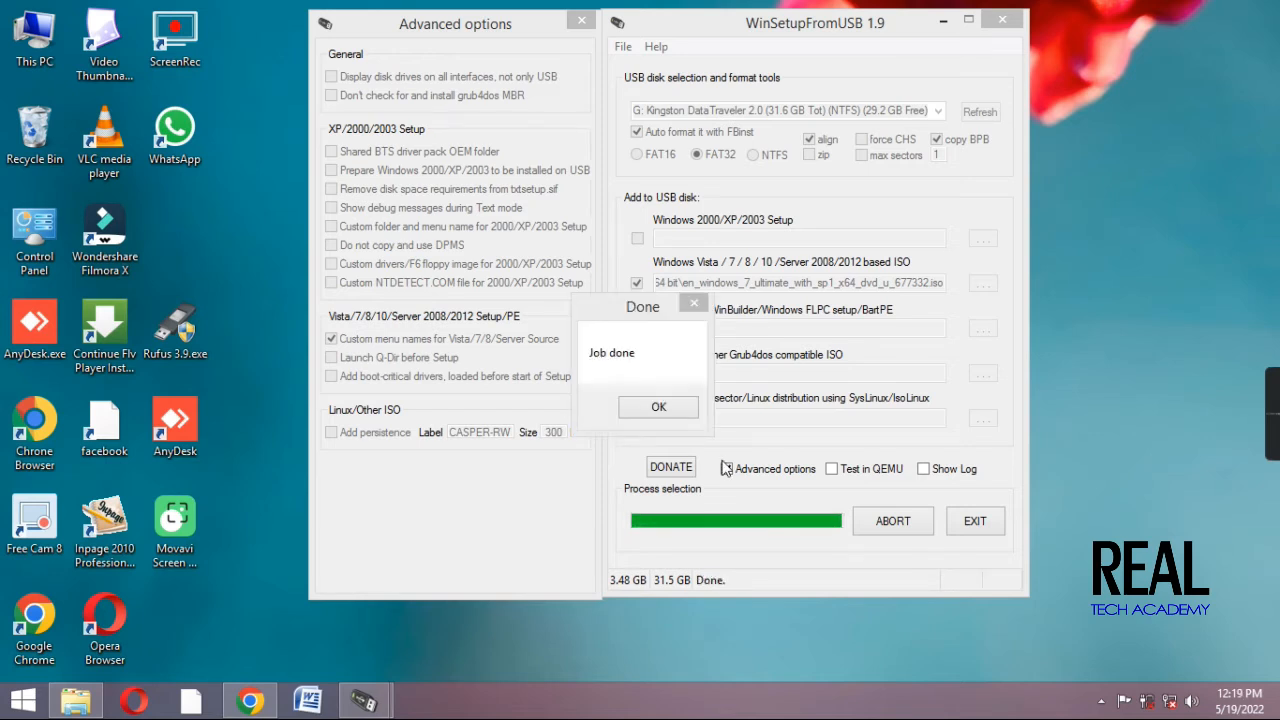
Dismiss the job completion message, close the advanced options and reposition the main WinSetupFromUSB window
left_click(658, 409)
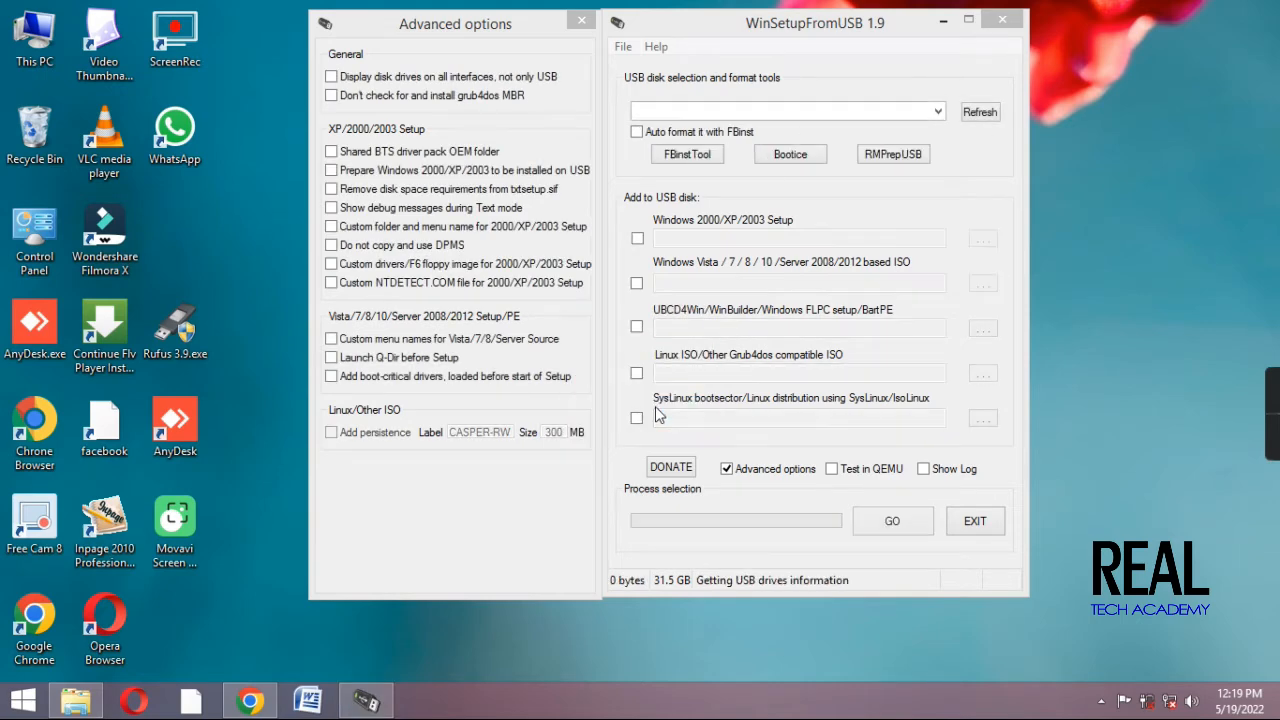
left_click(580, 20)
left_click_drag(680, 24, 483, 88)
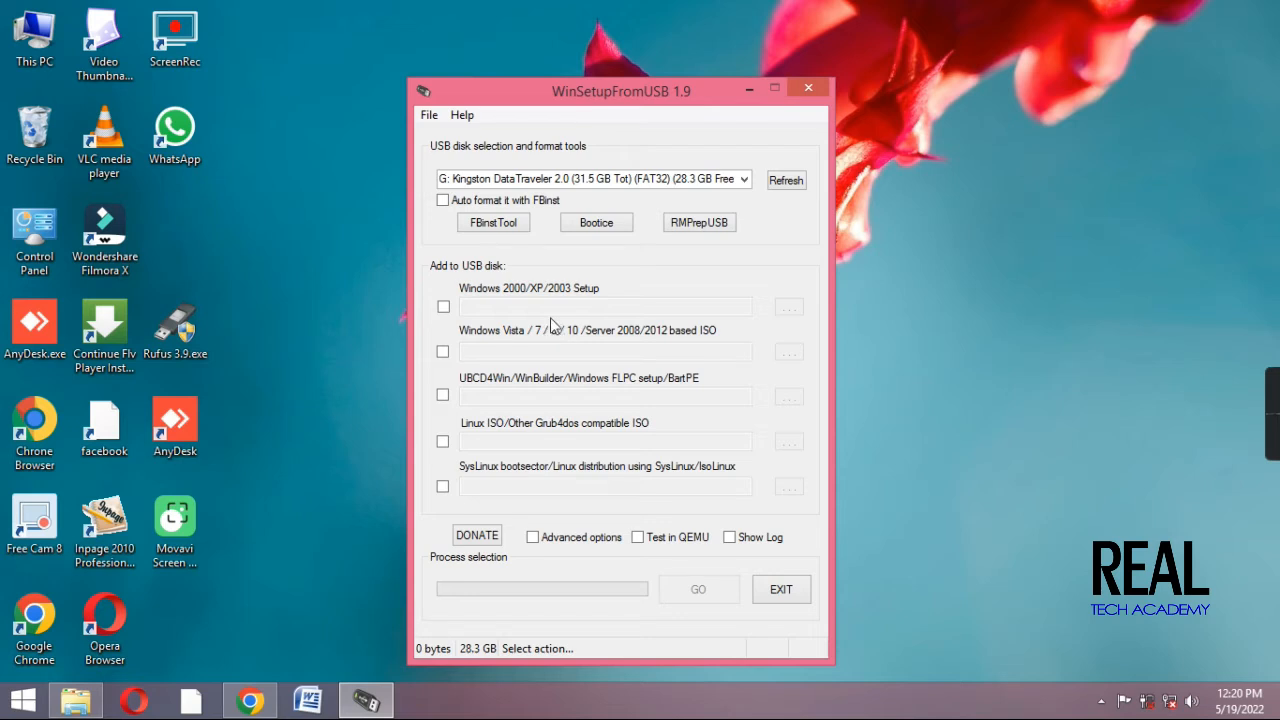
Add Windows_8.1_Pro_X64_Activated.iso from the ISO Windows\win 8 folder as the Windows Vista / 7 / 8 / 10 / Server source
left_click(798, 190)
left_click(443, 352)
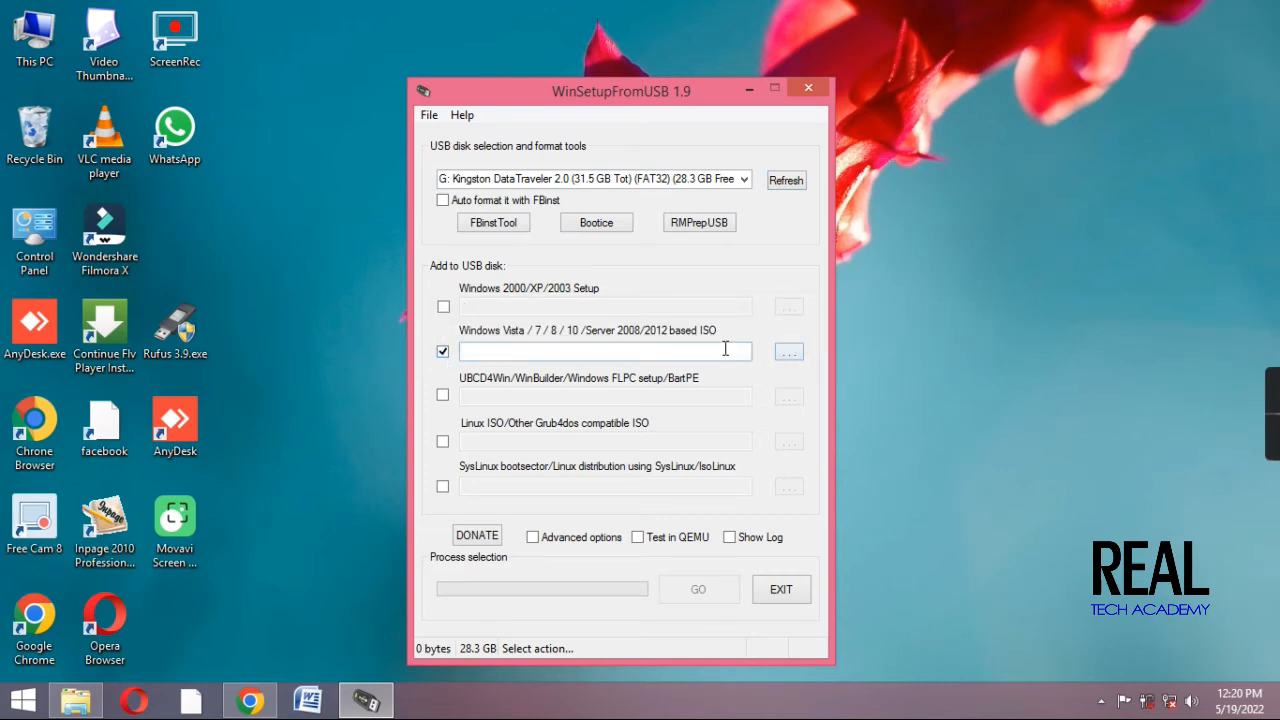
left_click(787, 354)
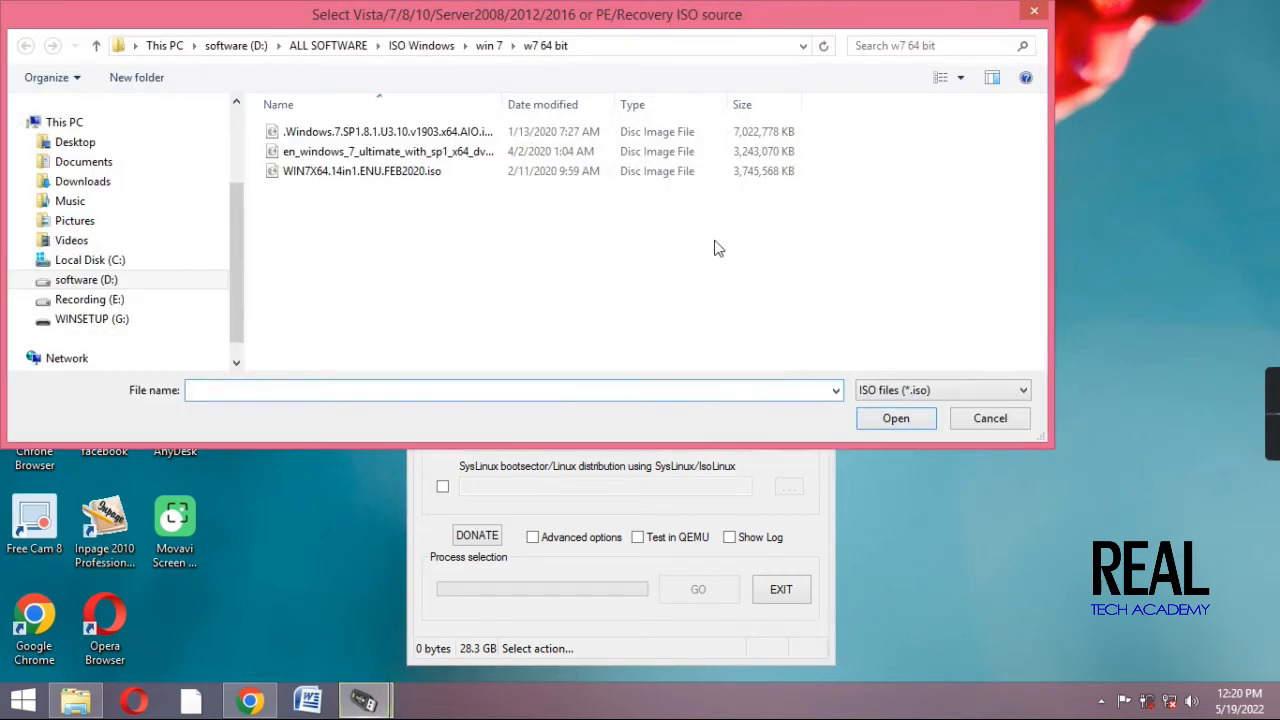
left_click(424, 46)
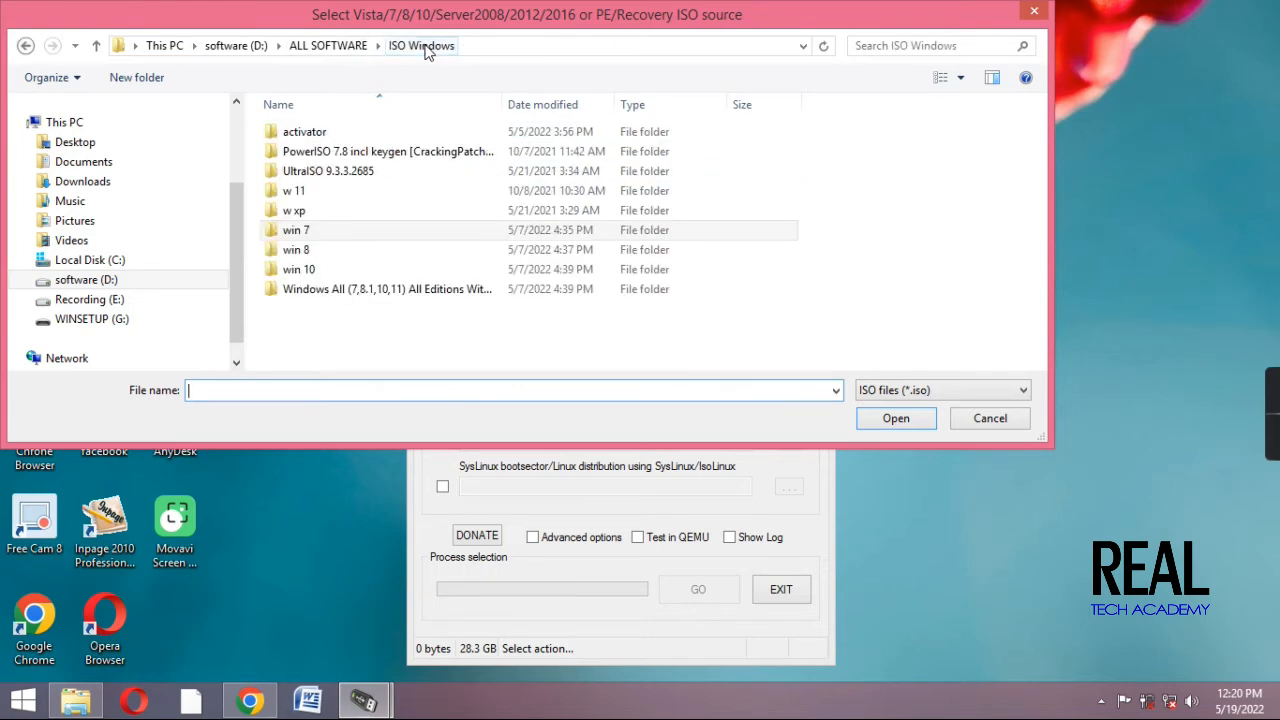
left_click(349, 255)
double_click(349, 257)
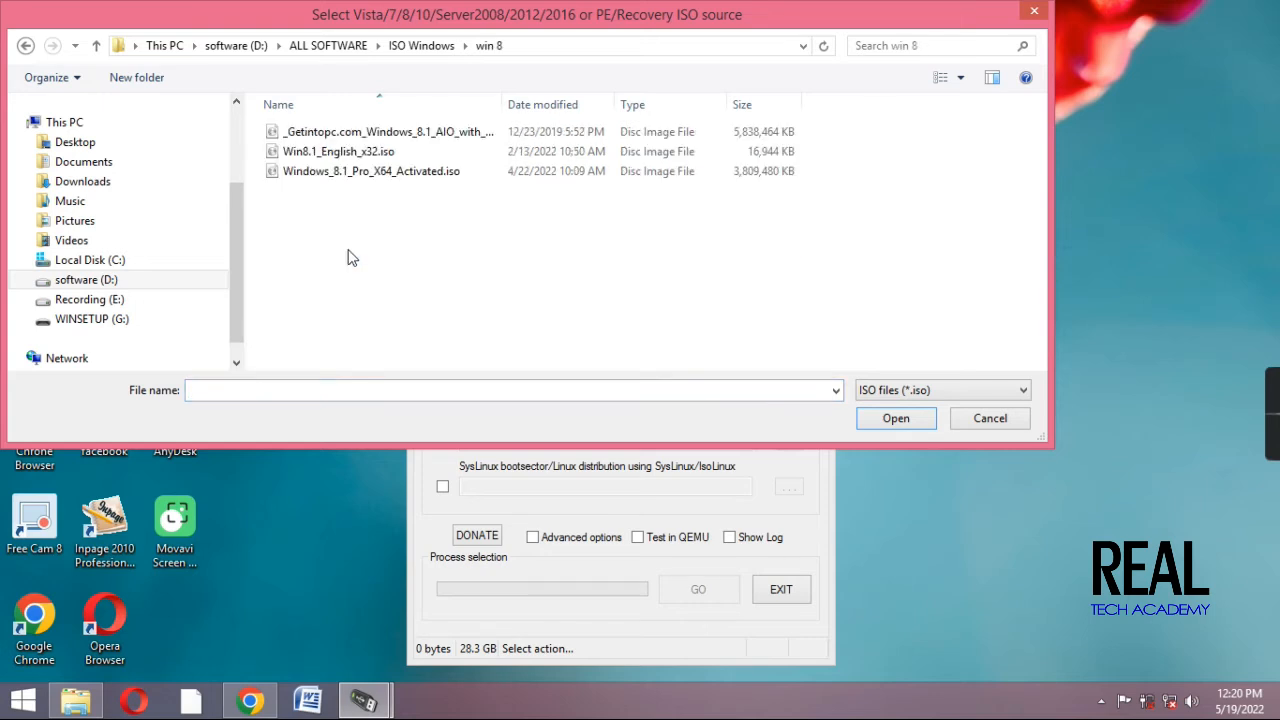
left_click(400, 131)
left_click(420, 171)
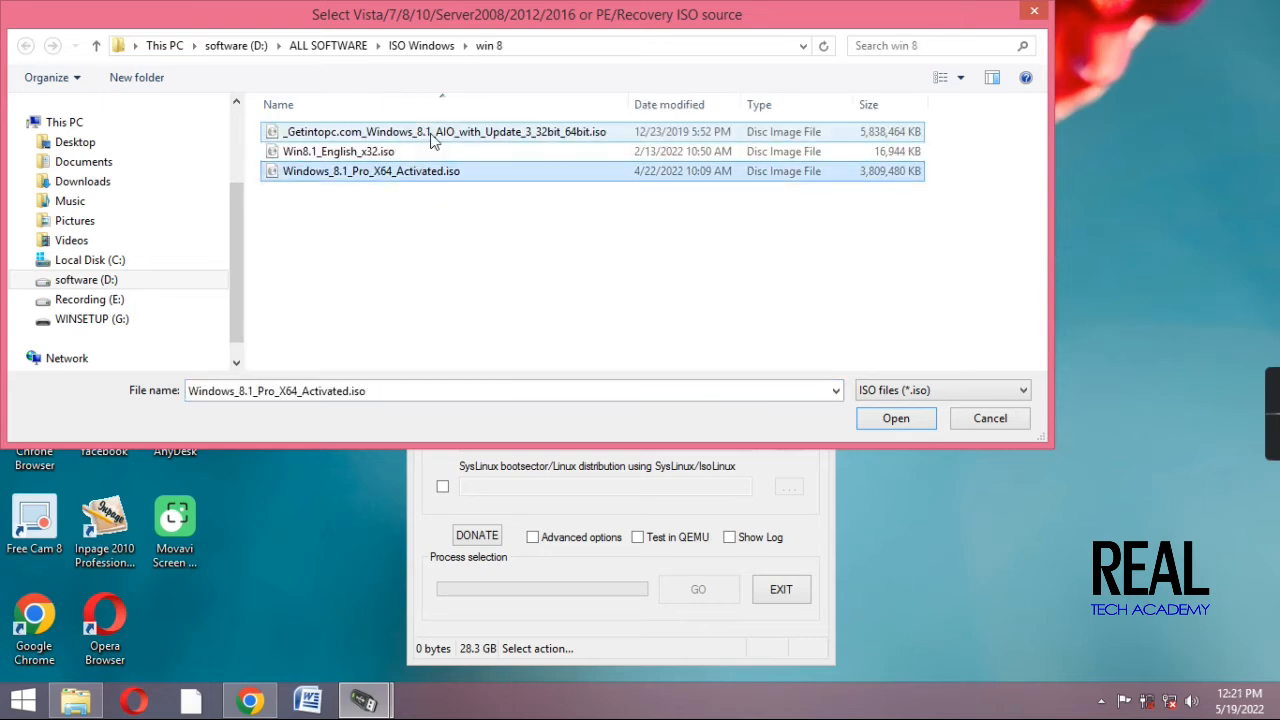
left_click(432, 133)
left_click(430, 172)
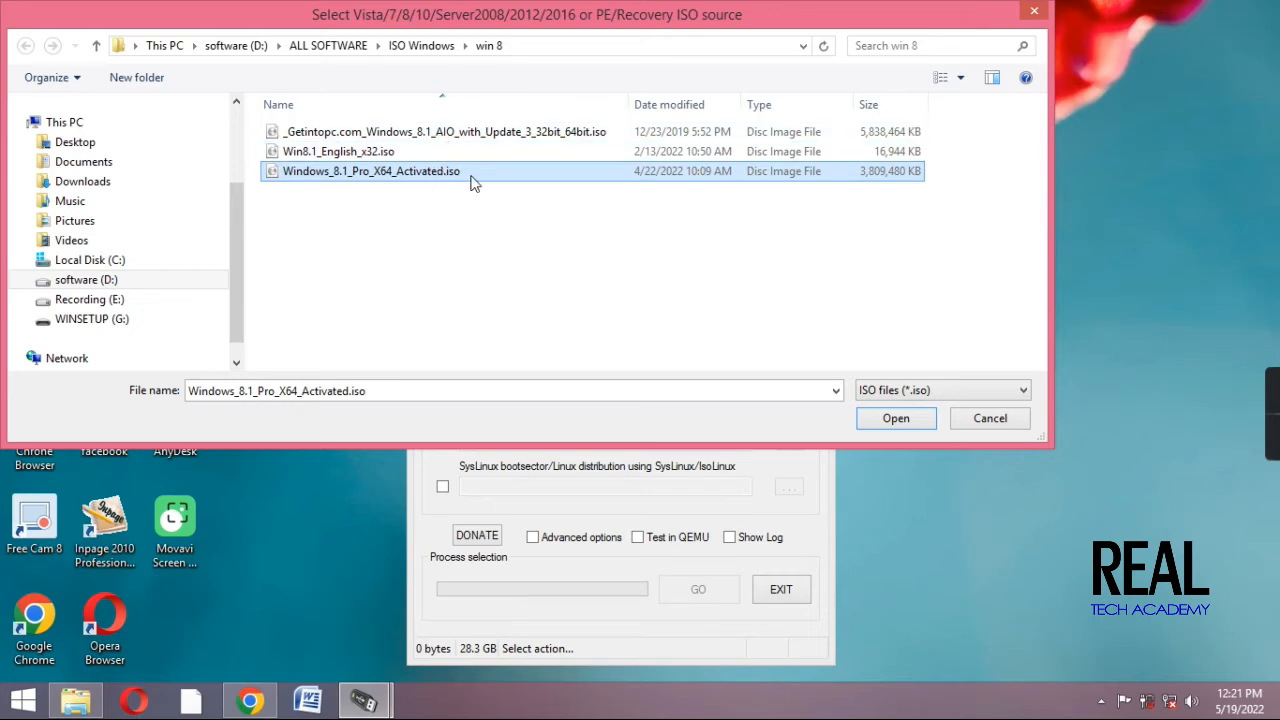
left_click(884, 424)
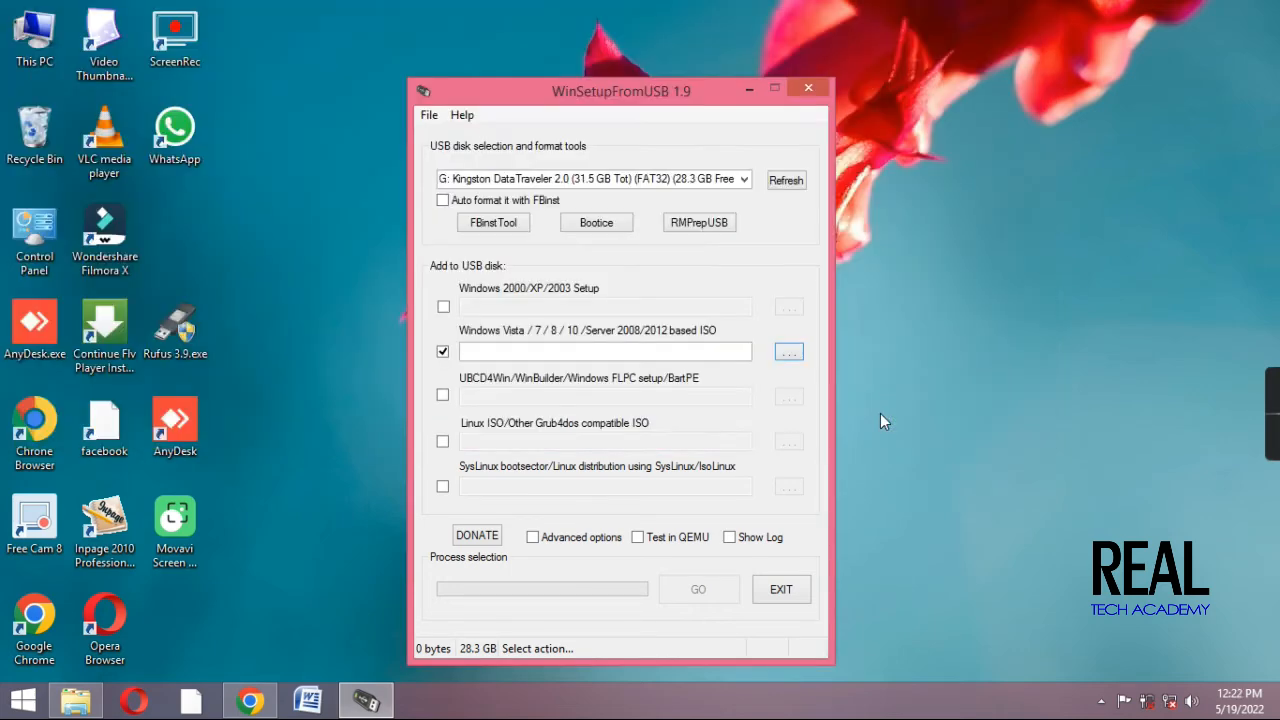
Enable custom menu names for Vista/7/8/Server sources in the advanced options and start adding the Windows 8.1 source to the USB drive
left_click(532, 538)
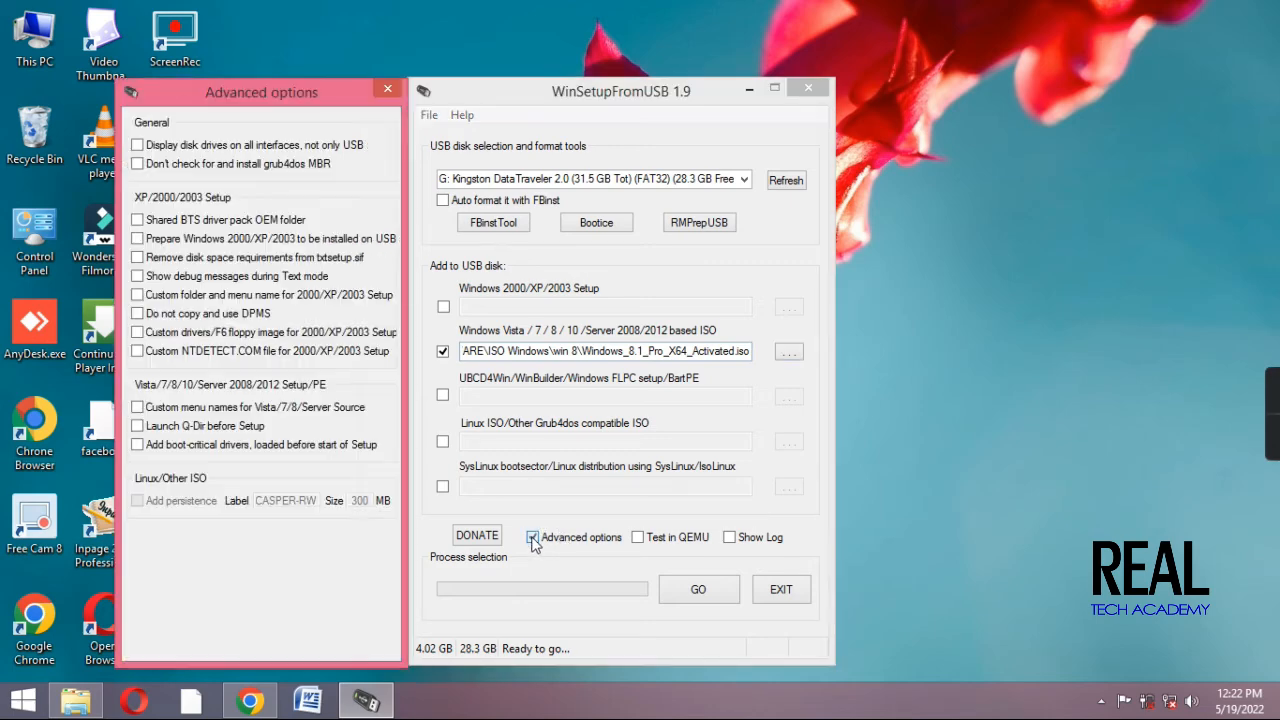
left_click(139, 409)
left_click(389, 92)
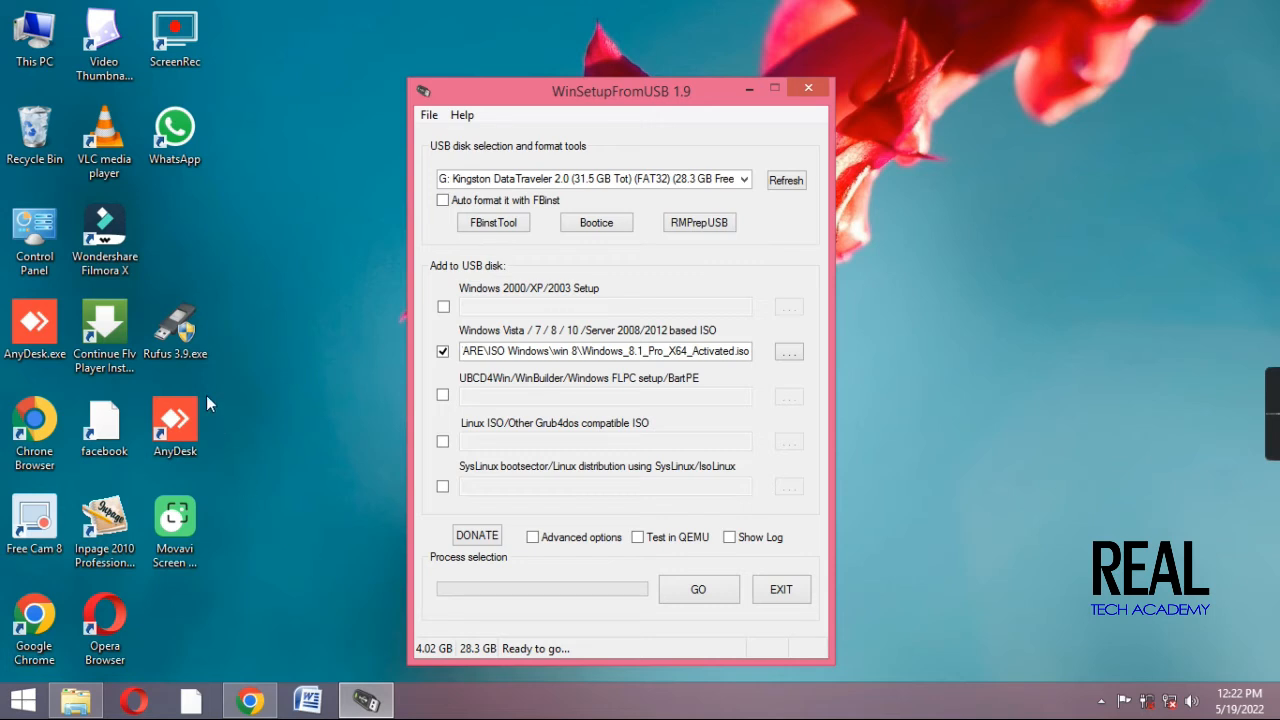
left_click(687, 590)
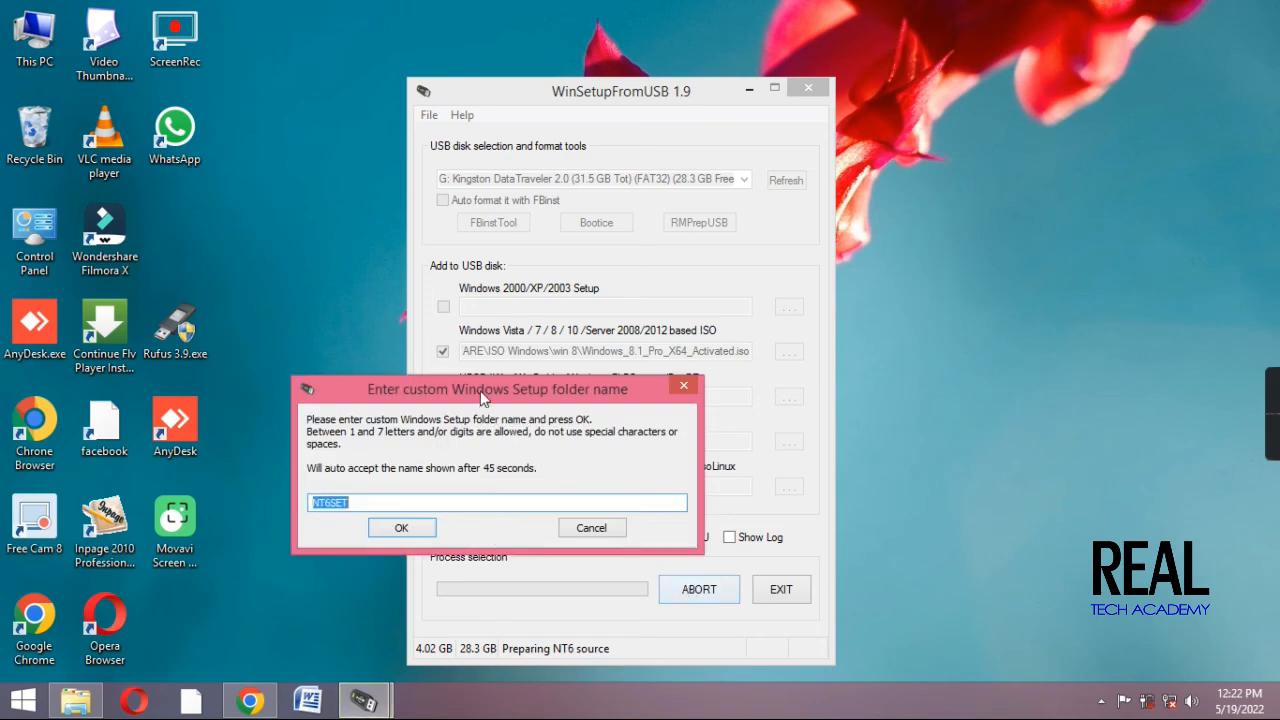
Try to use windows as the custom Windows Setup folder name for the Windows 8.1 source
left_click_drag(484, 394, 761, 270)
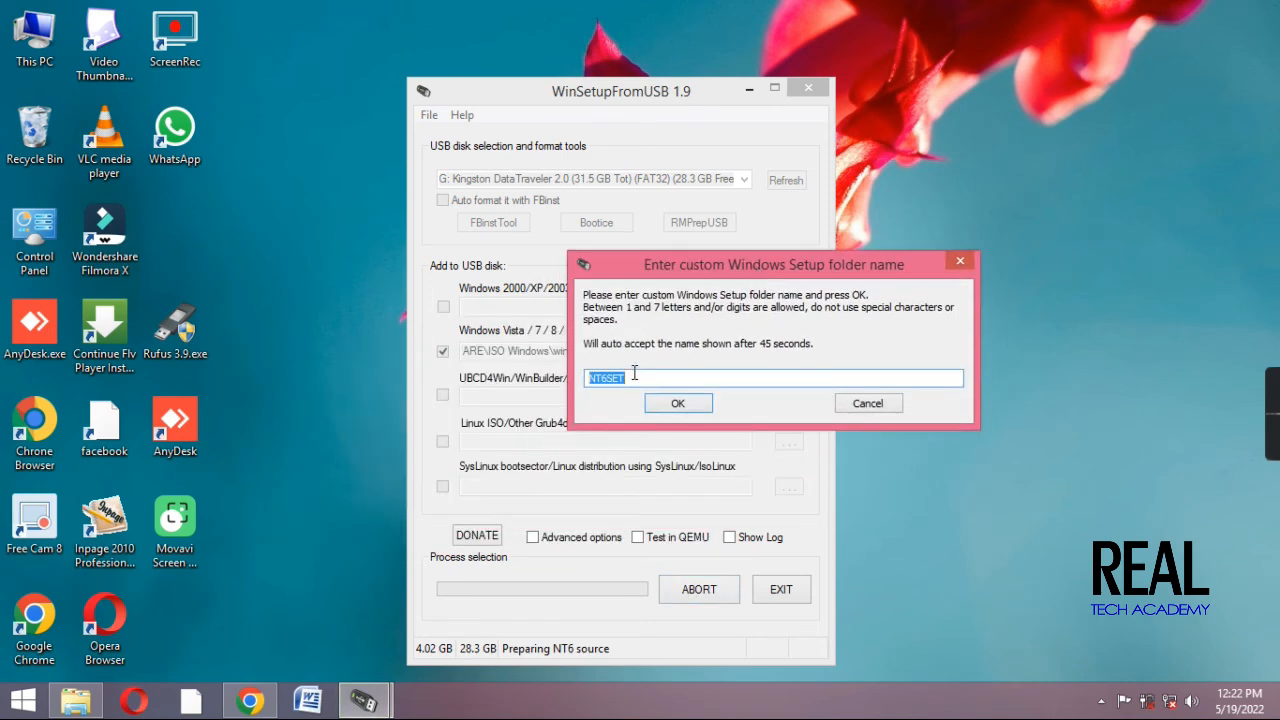
type("windows")
left_click(682, 405)
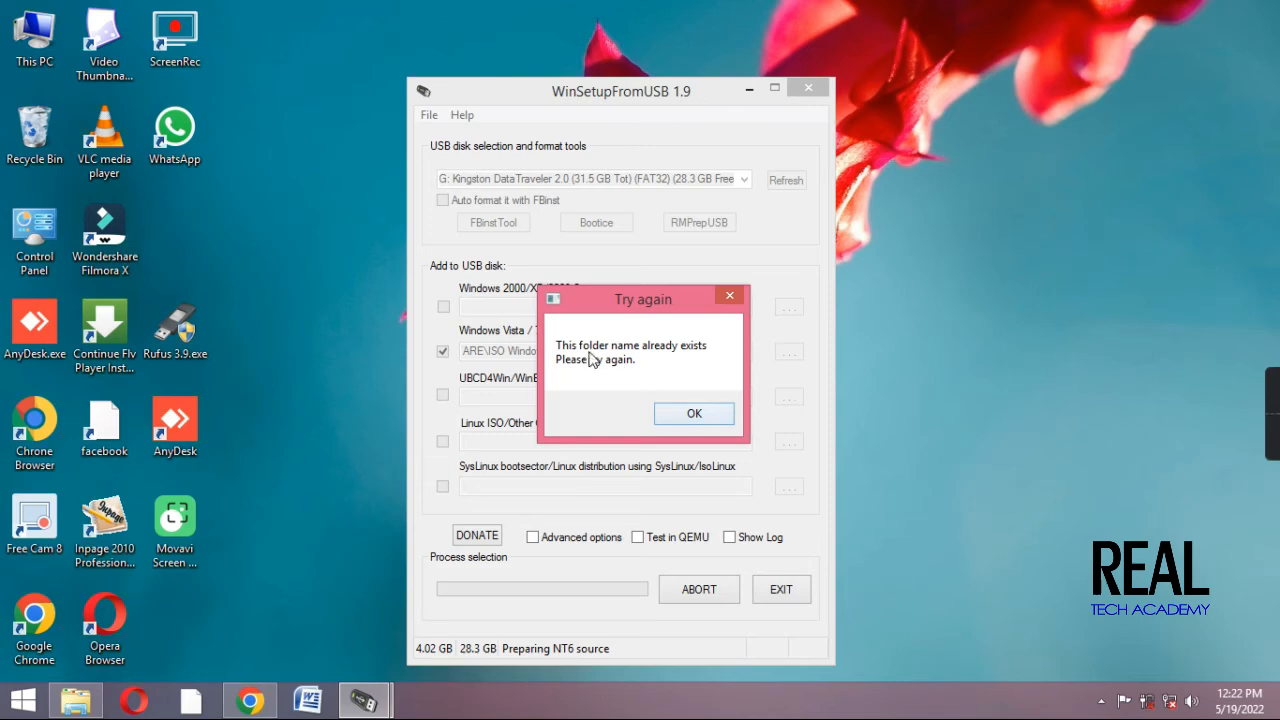
left_click(694, 409)
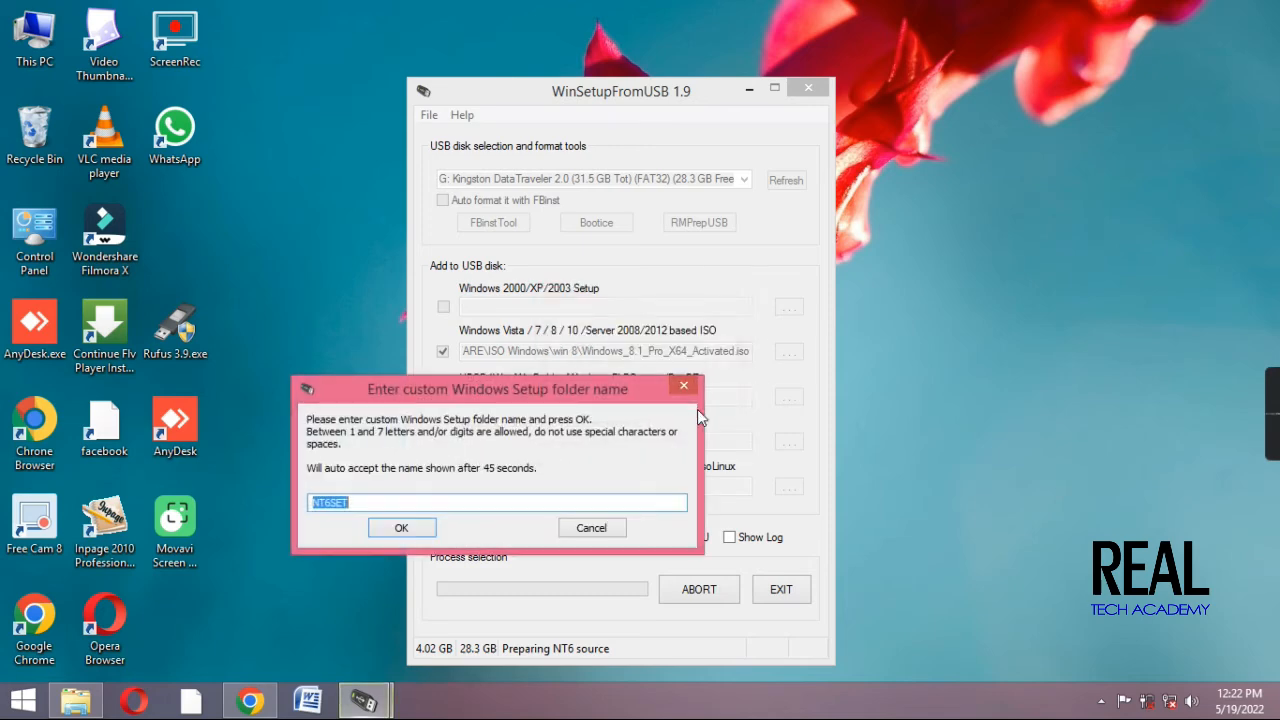
Replace the suggested Windows Setup folder name with winows8 and accept it
left_click(386, 504)
left_click_drag(380, 506, 295, 500)
type("winows8")
left_click(401, 527)
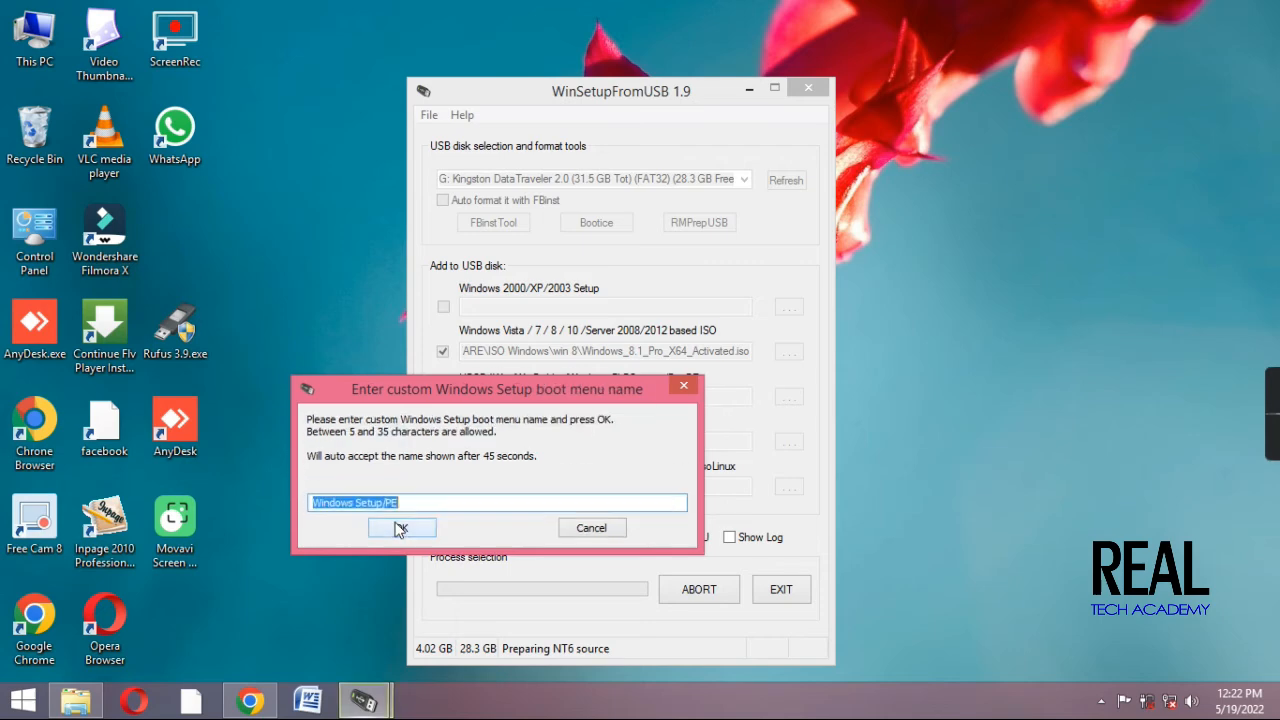
Set the custom Windows Setup boot menu name to Windows 8 64bit and accept it
left_click(406, 502)
left_click_drag(406, 502, 356, 502)
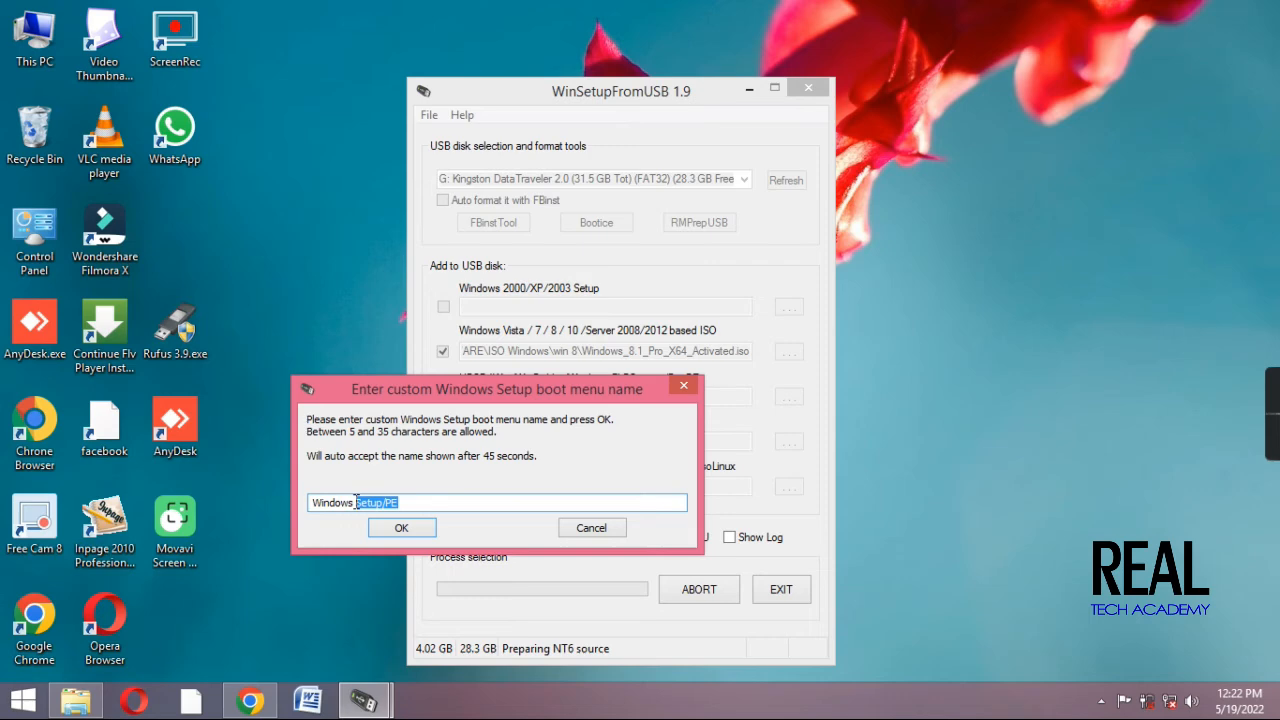
type("8 64bit")
left_click(416, 538)
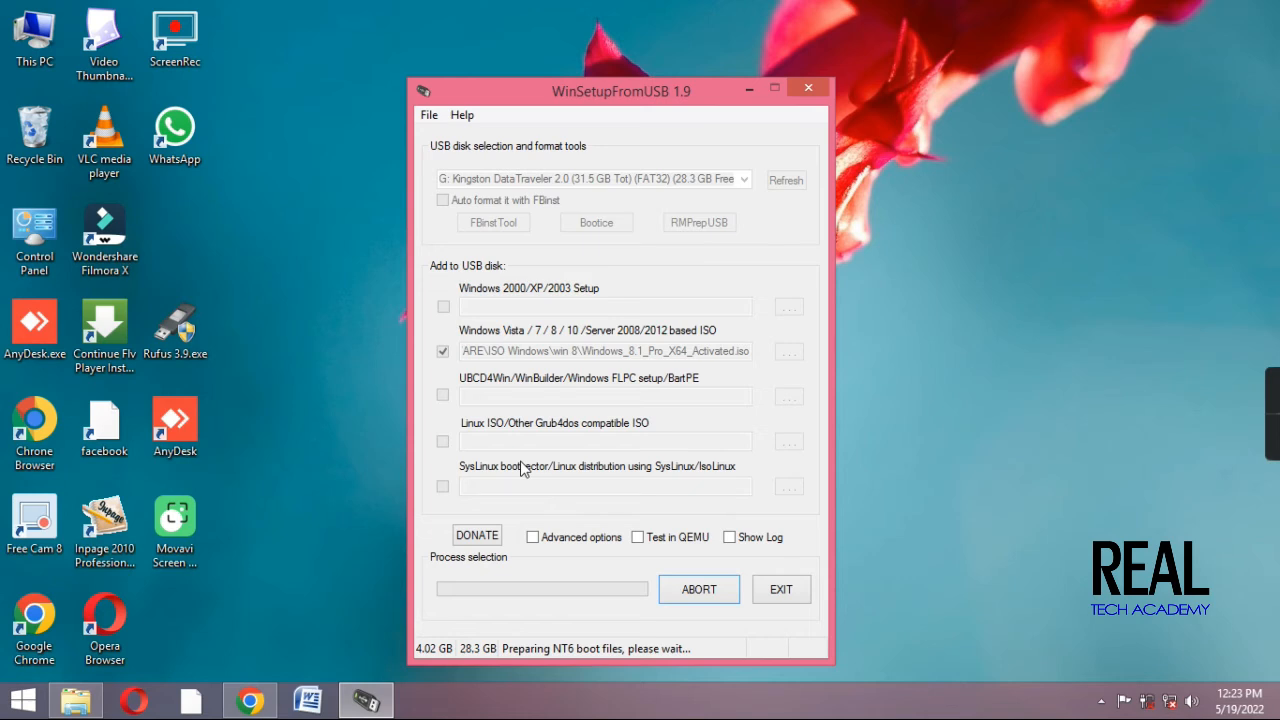
Dismiss the job completion message for the Windows 8.1 source and reposition the main WinSetupFromUSB window
left_click_drag(586, 95, 547, 41)
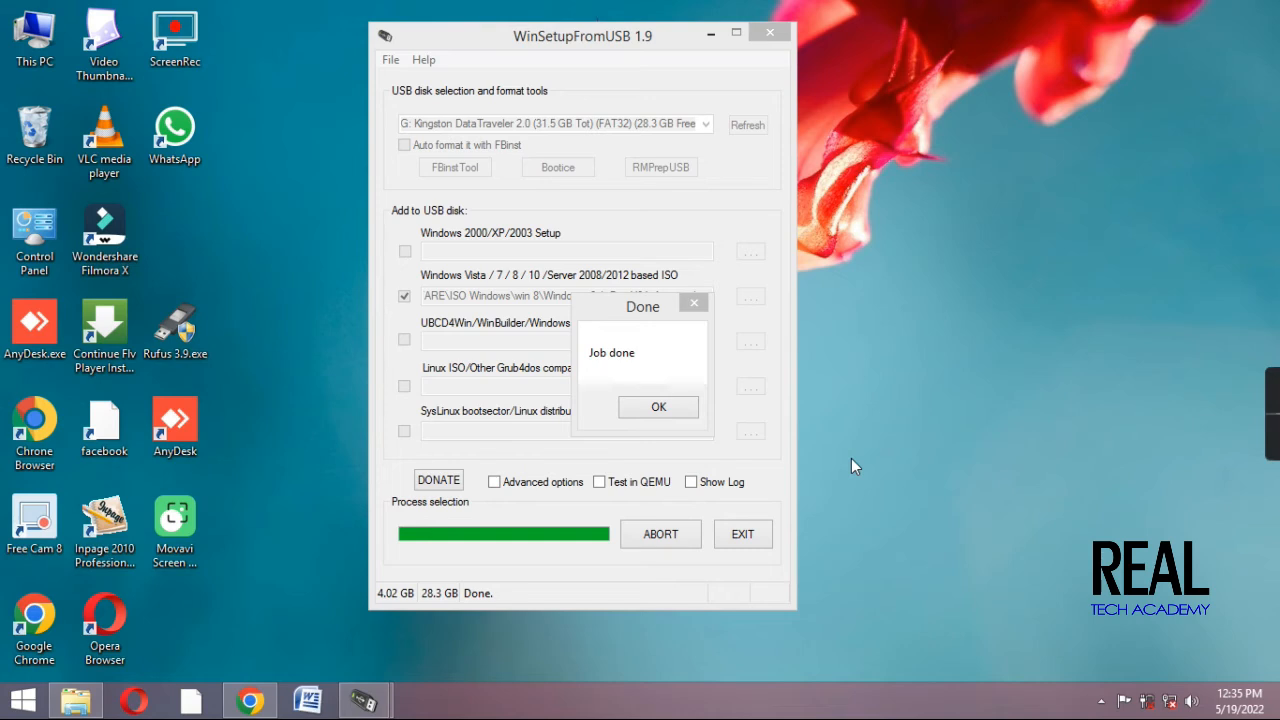
left_click_drag(651, 311, 658, 362)
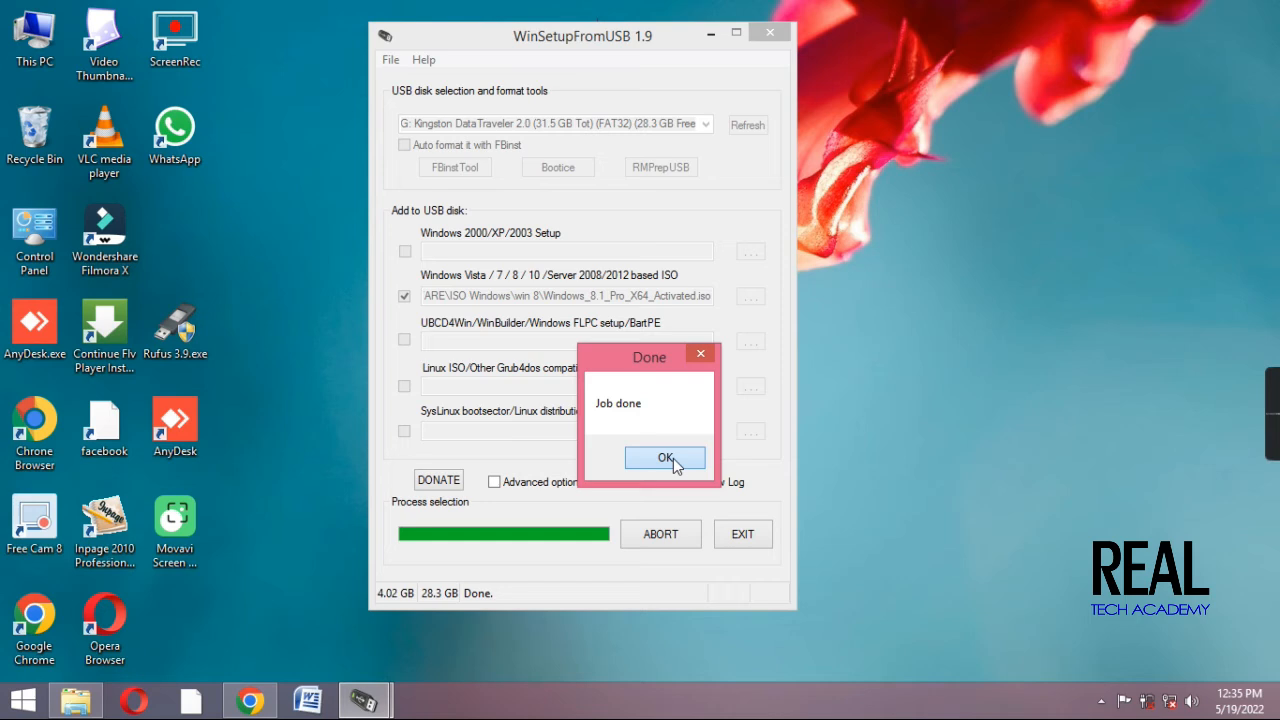
left_click(673, 458)
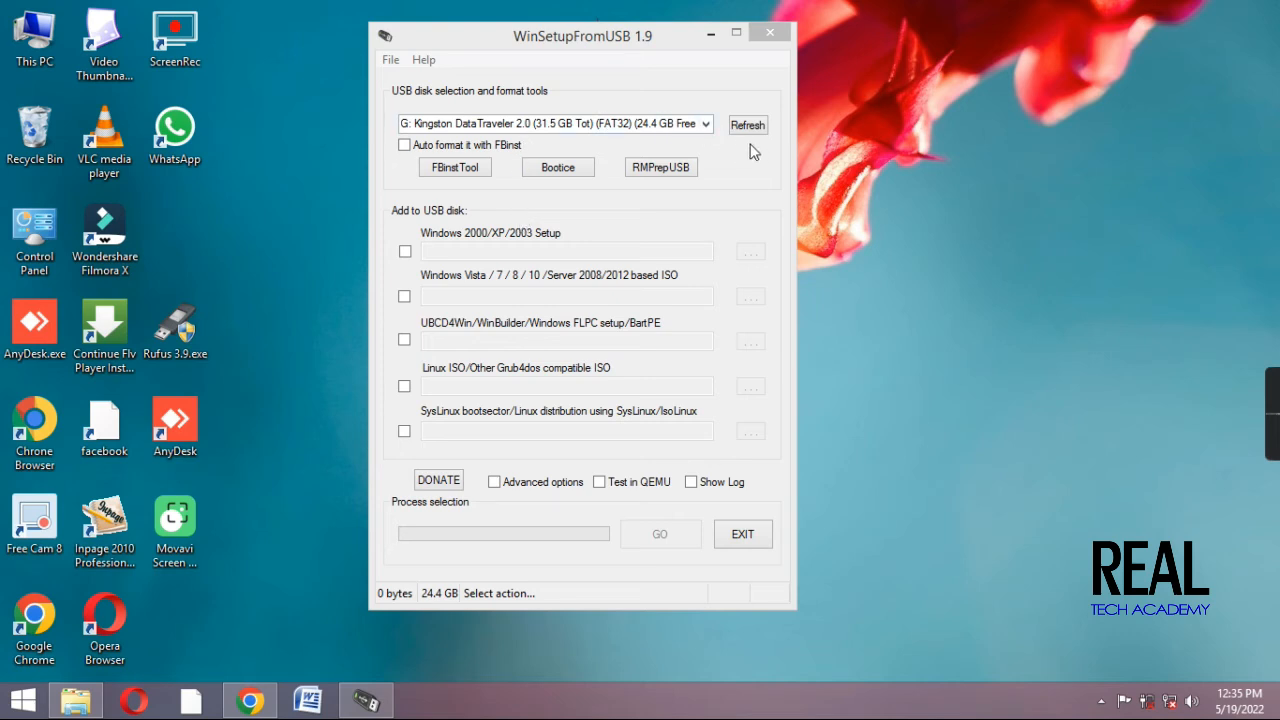
left_click_drag(558, 35, 696, 57)
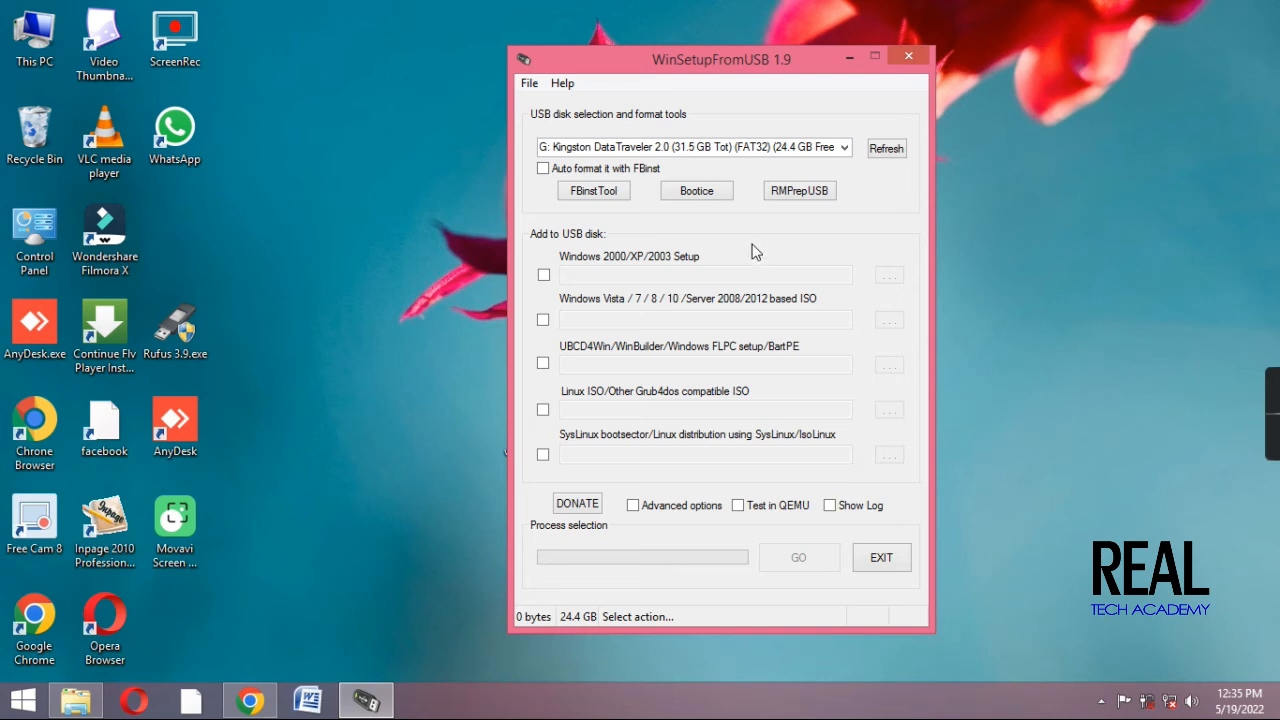
Add windows_10_pro64_dvd.iso from the win 10\Windows 10 Pro x64 folder as the Windows Vista / 7 / 8 / 10 / Server source
left_click(542, 321)
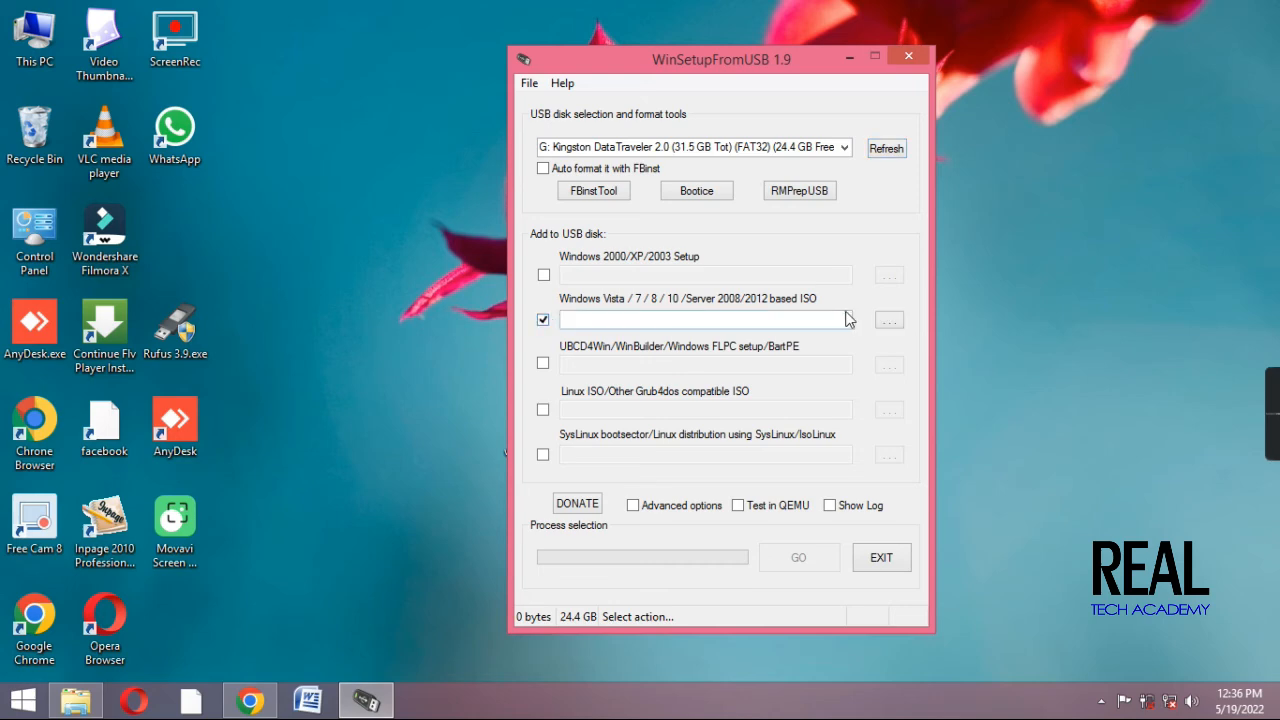
left_click(889, 322)
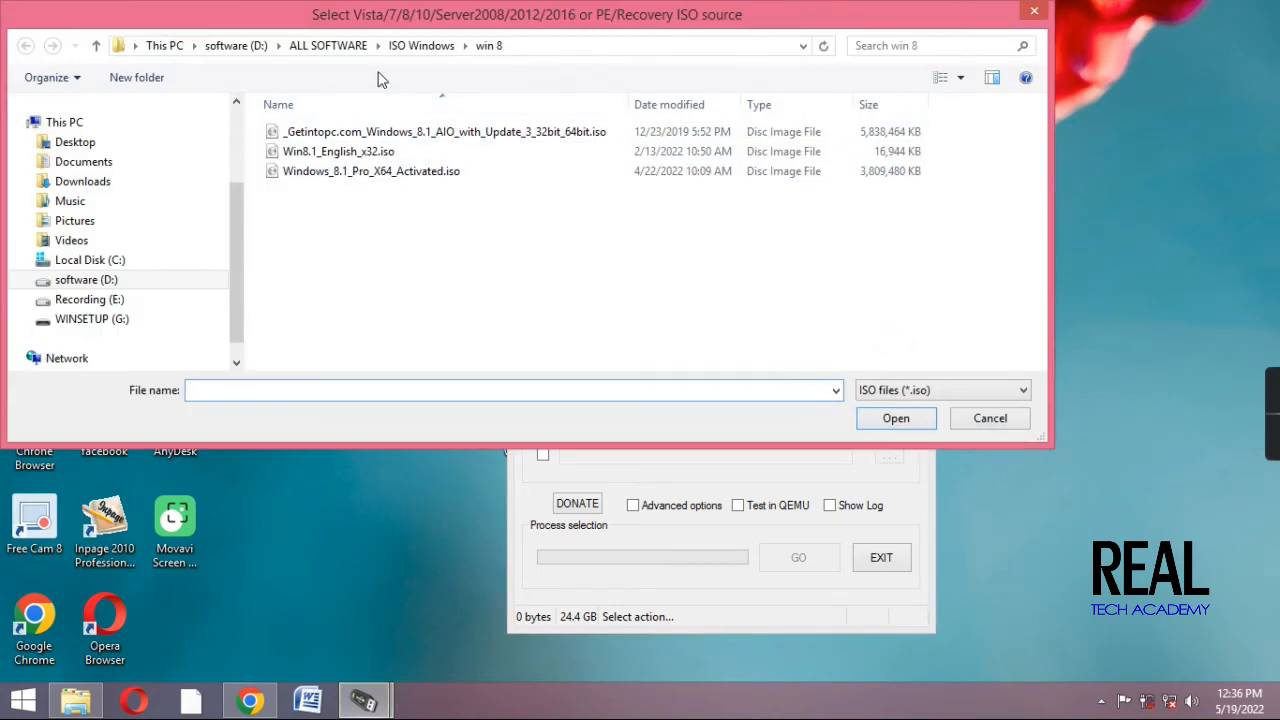
left_click(420, 46)
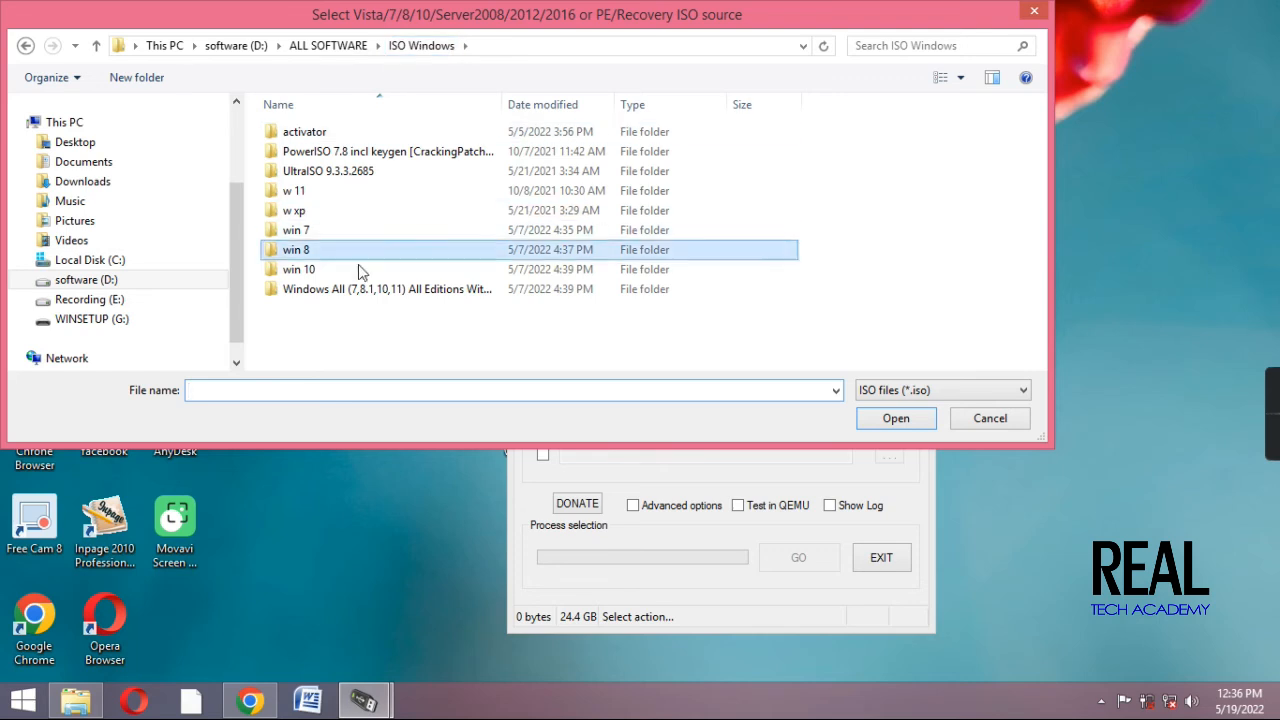
left_click(330, 271)
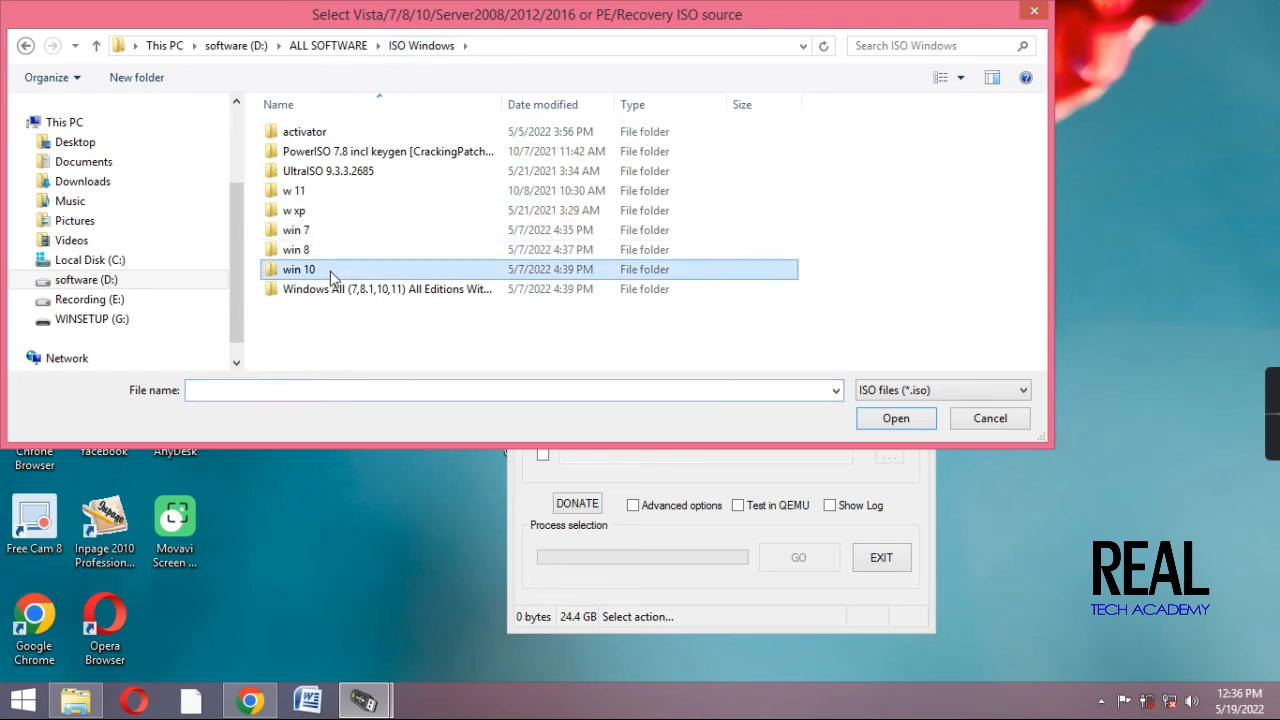
double_click(330, 271)
left_click(335, 135)
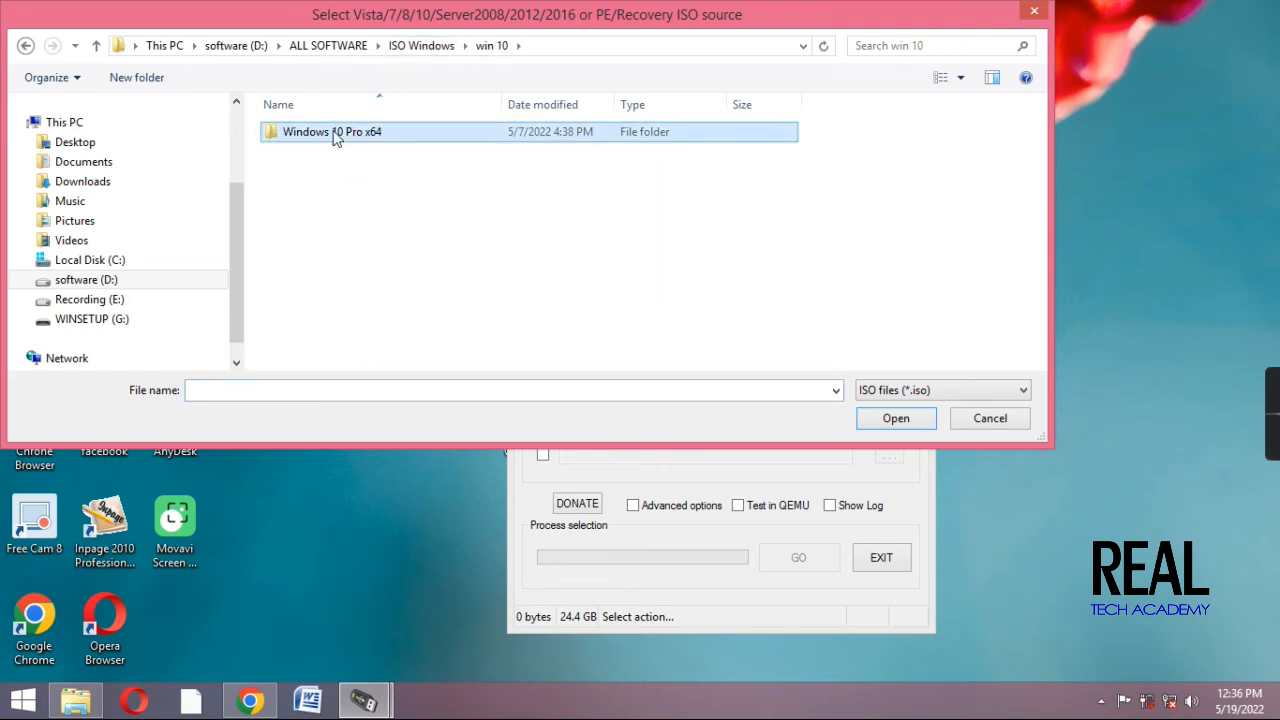
double_click(335, 138)
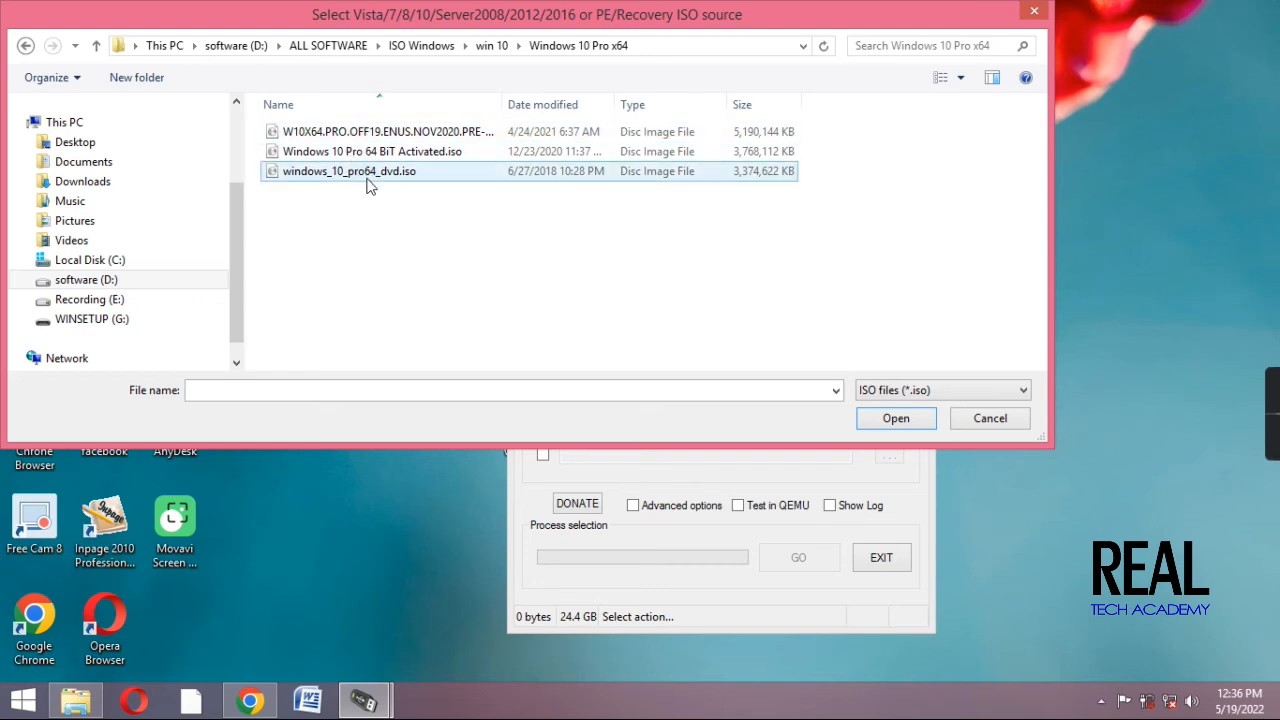
left_click(310, 176)
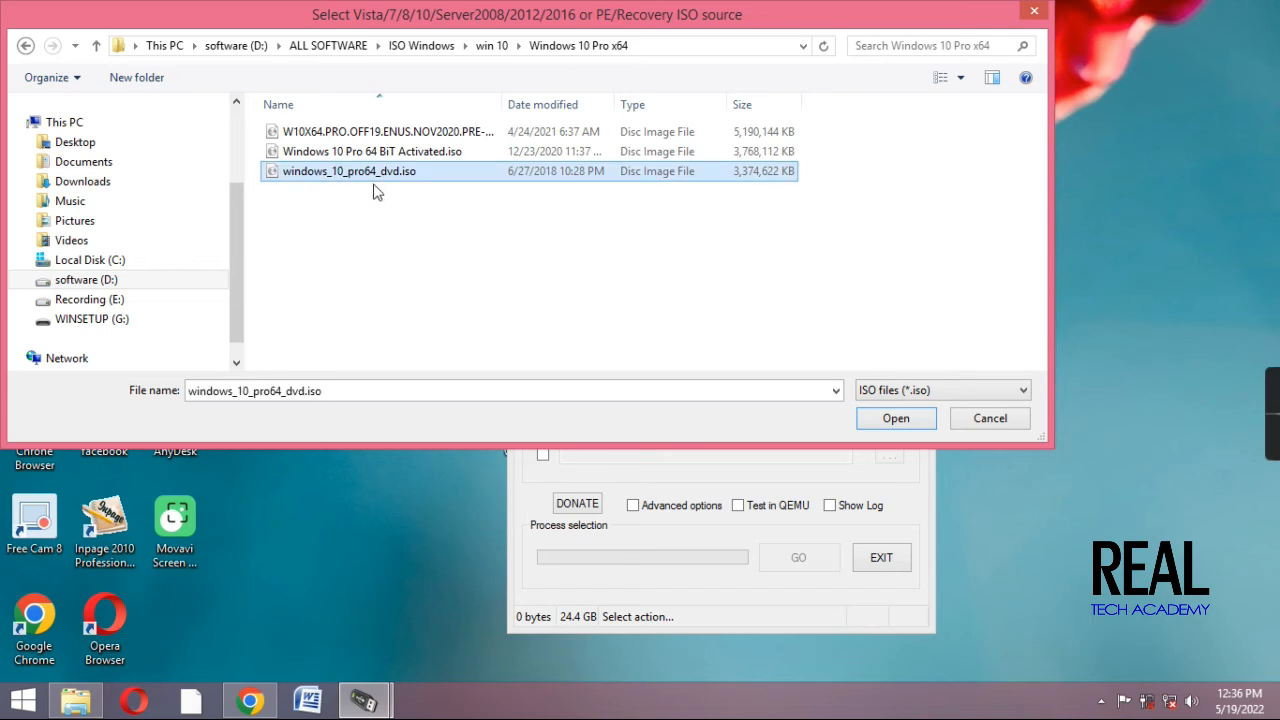
left_click(912, 423)
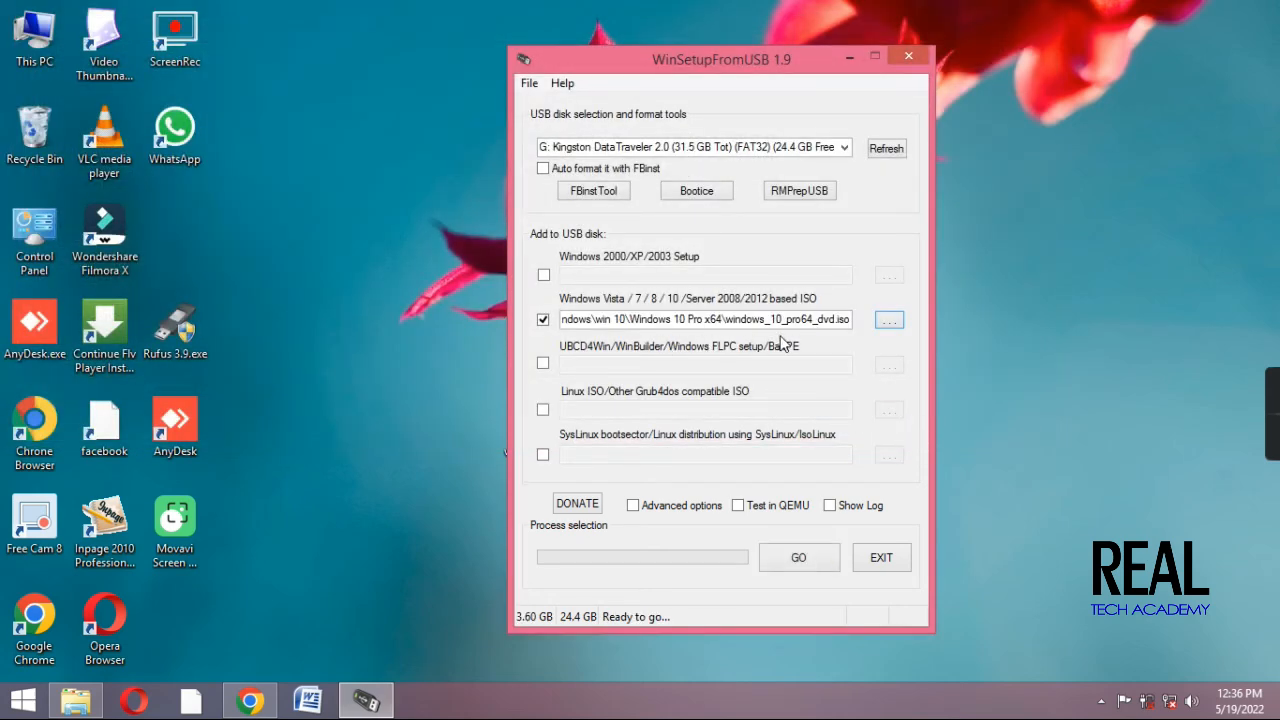
Enable custom menu names for Vista/7/8/Server sources in the advanced options and start adding the Windows 10 source to the USB drive
left_click(633, 505)
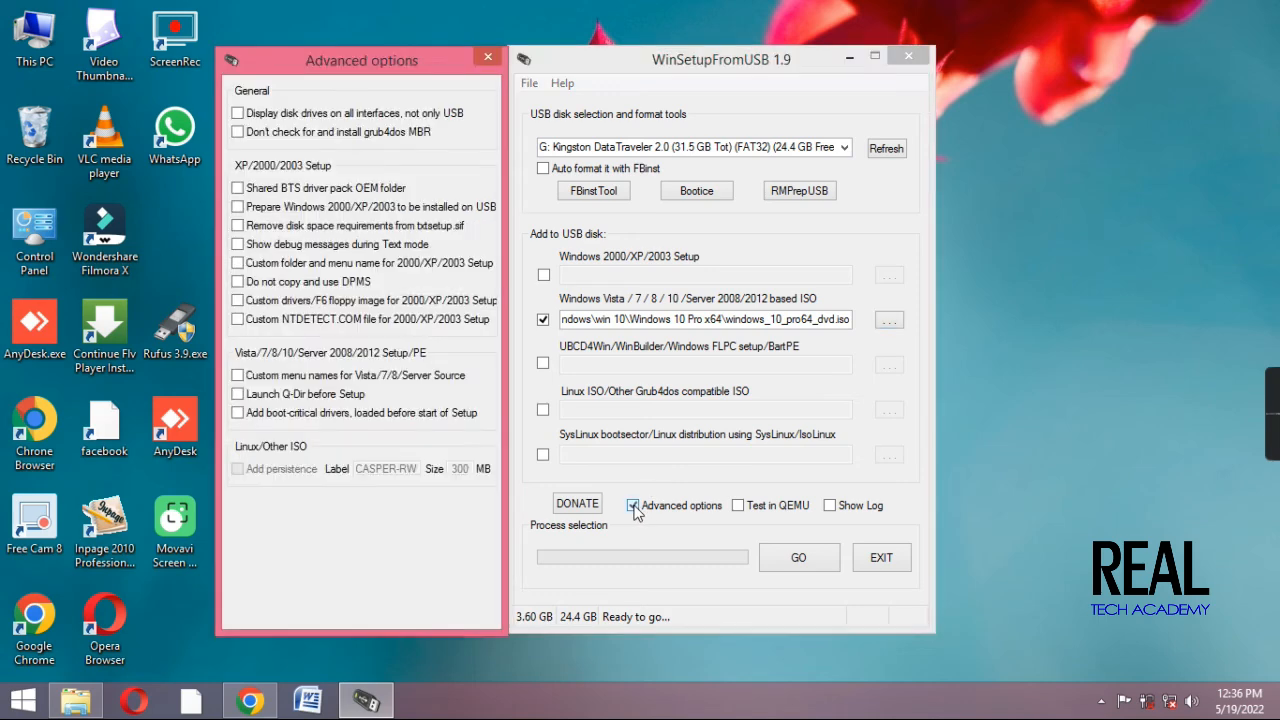
left_click(238, 375)
left_click(480, 57)
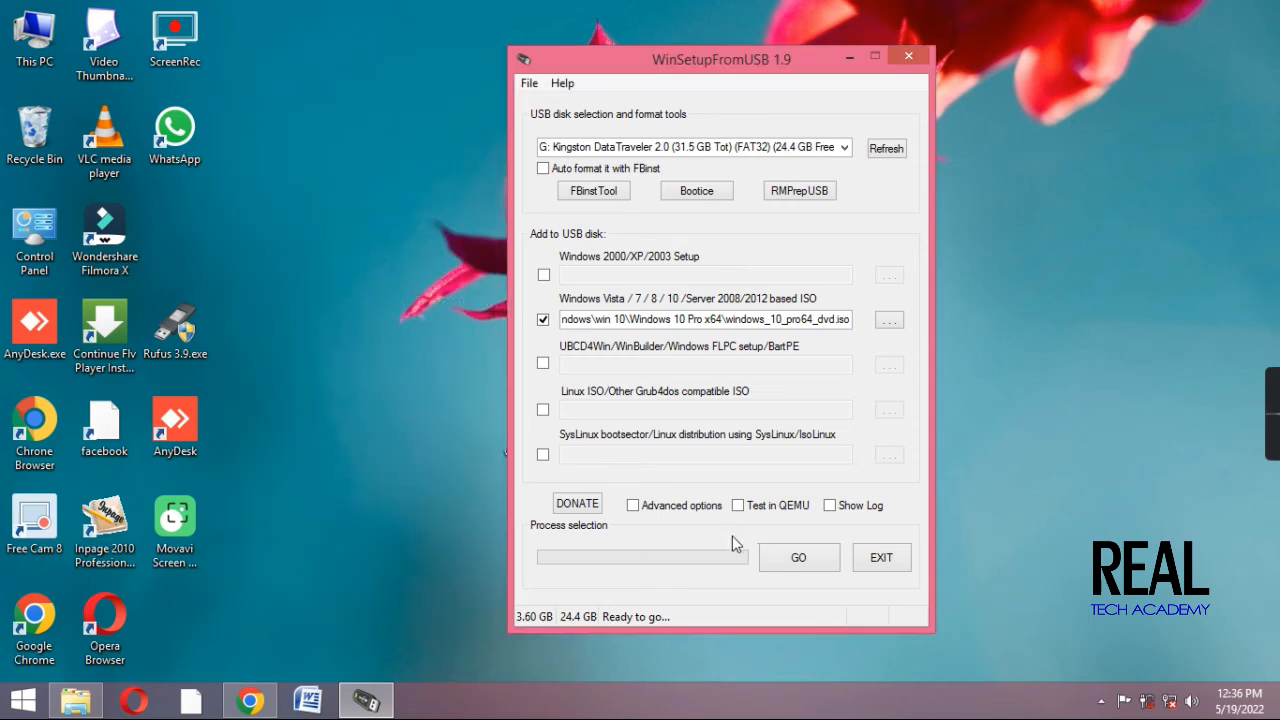
left_click(800, 576)
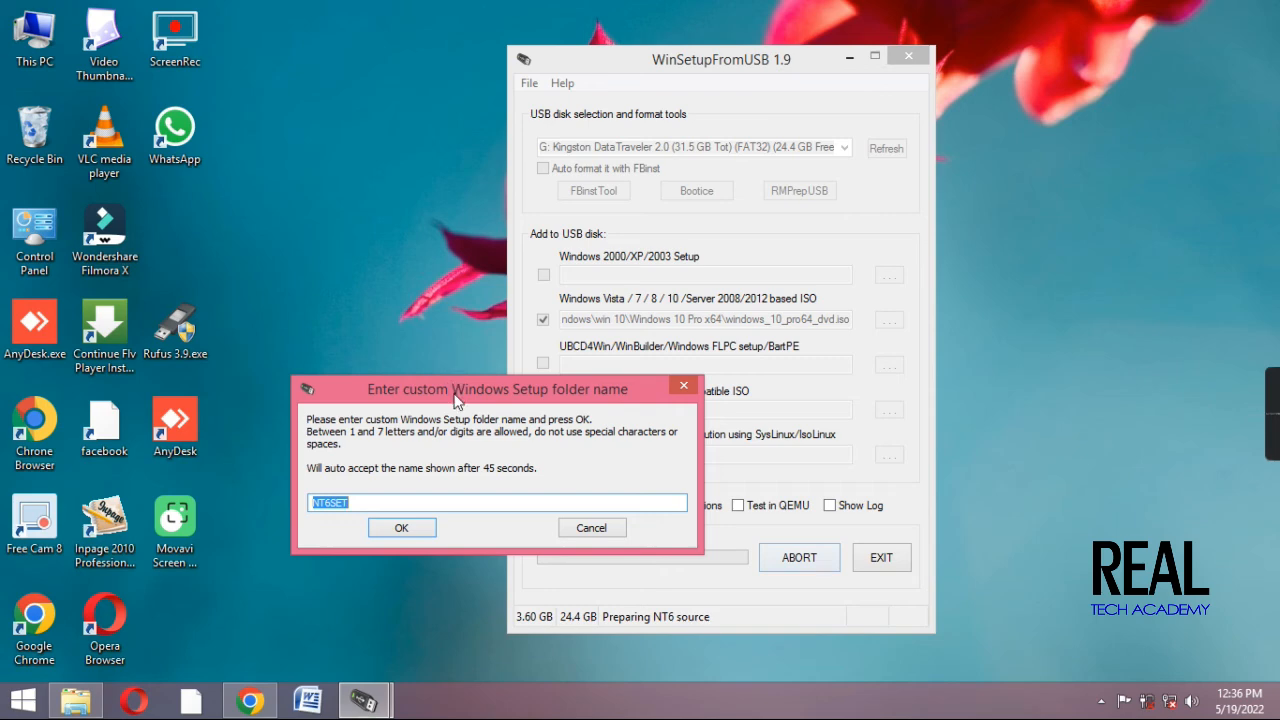
Replace the suggested Windows Setup folder name for the Windows 10 source with windows and accept it
left_click_drag(455, 397, 731, 247)
left_click(641, 353)
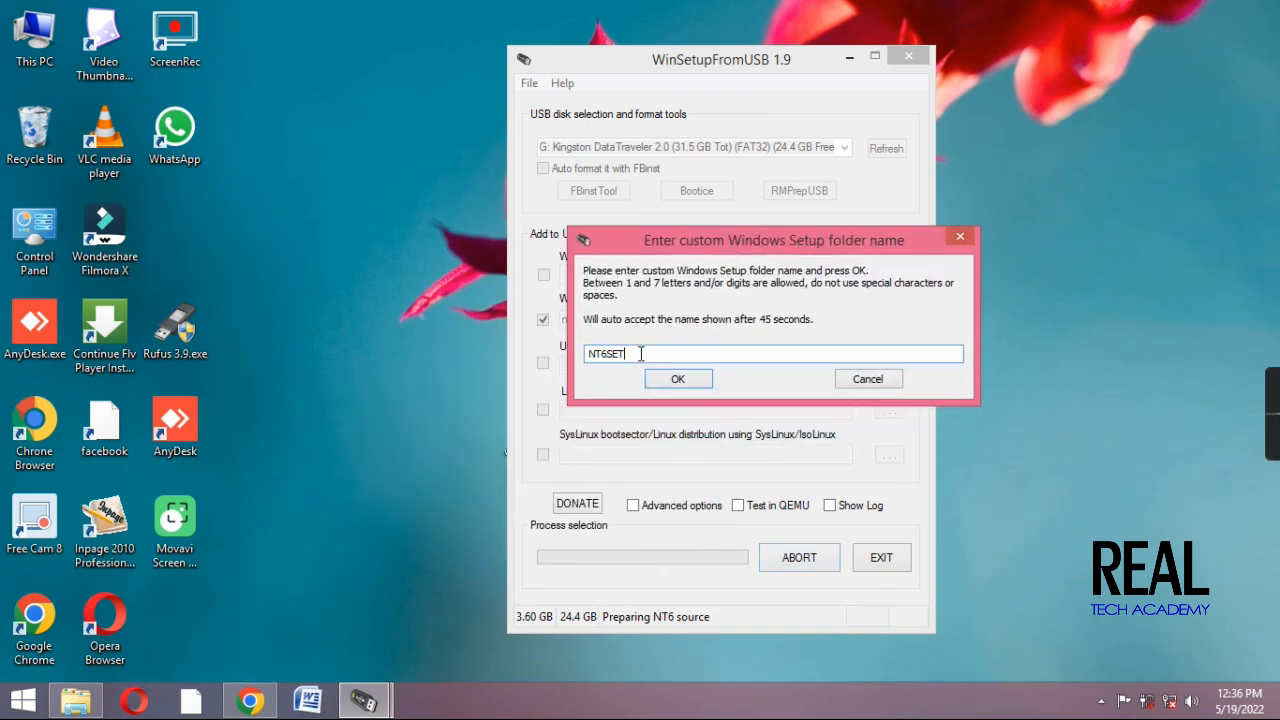
left_click_drag(641, 353, 562, 351)
type("windows")
key("Return")
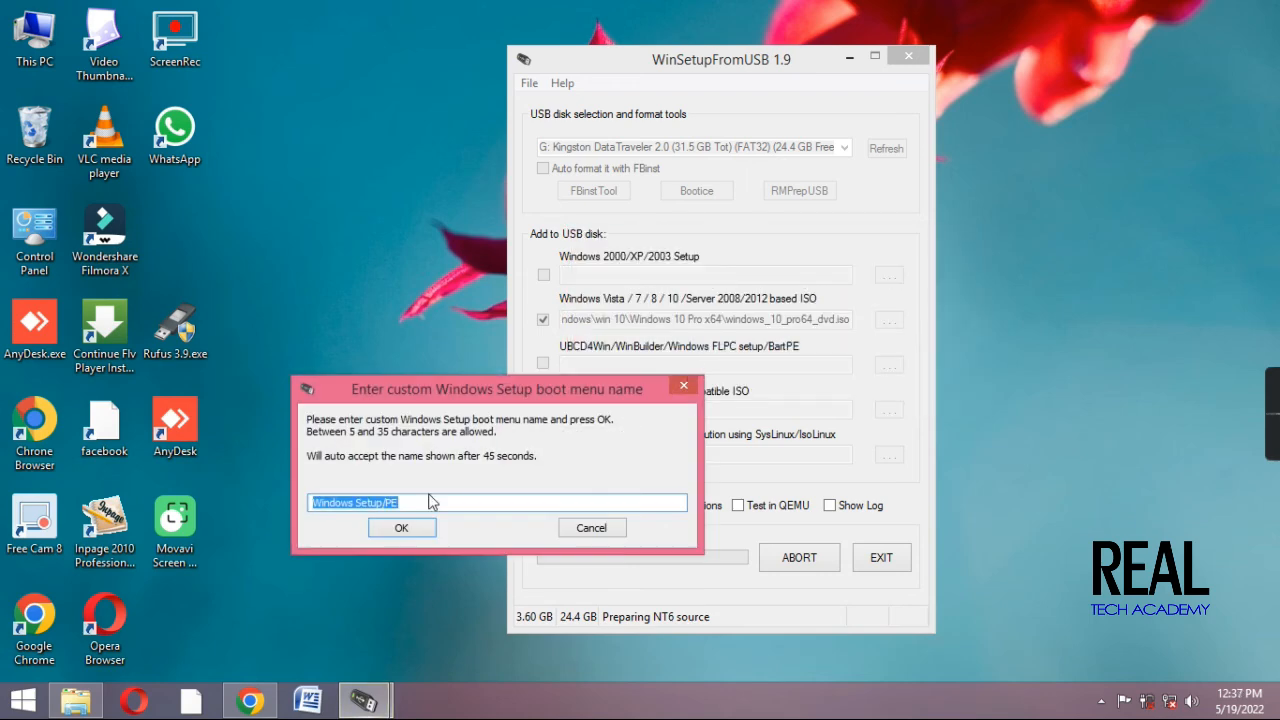
Set the custom Windows Setup boot menu name to Windows 10 64bit and accept it
left_click(668, 316)
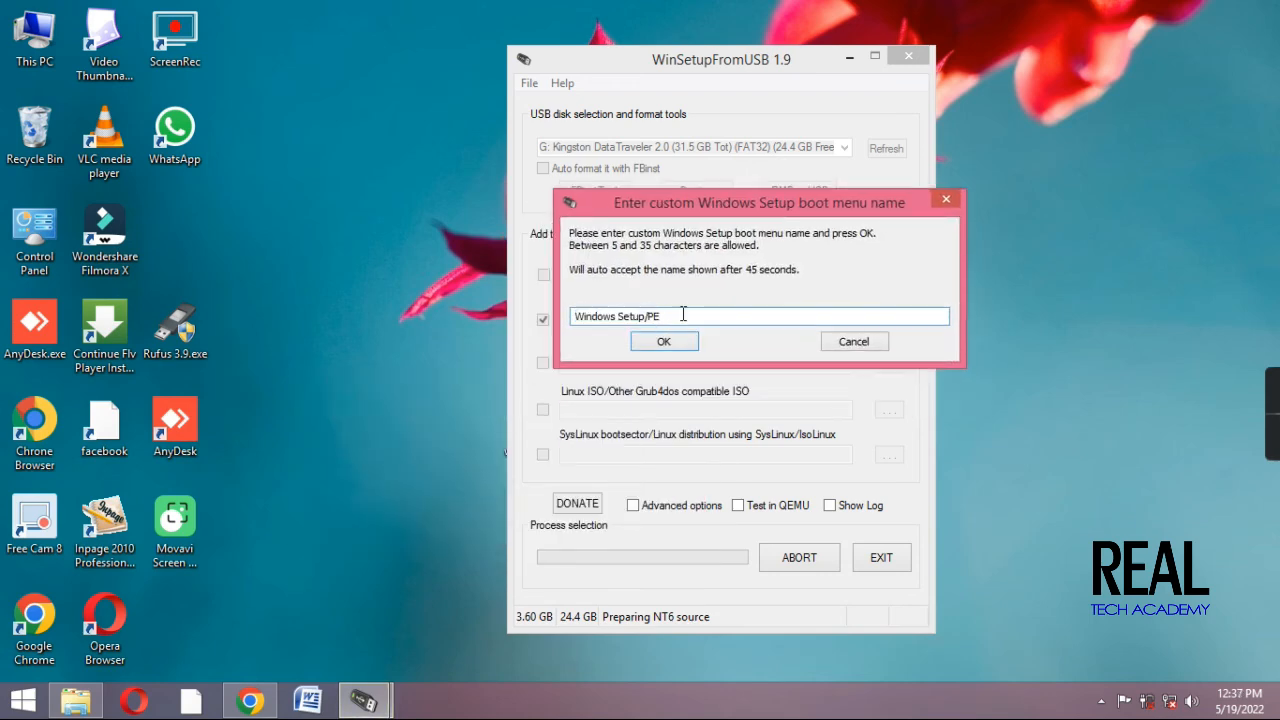
double_click(683, 314)
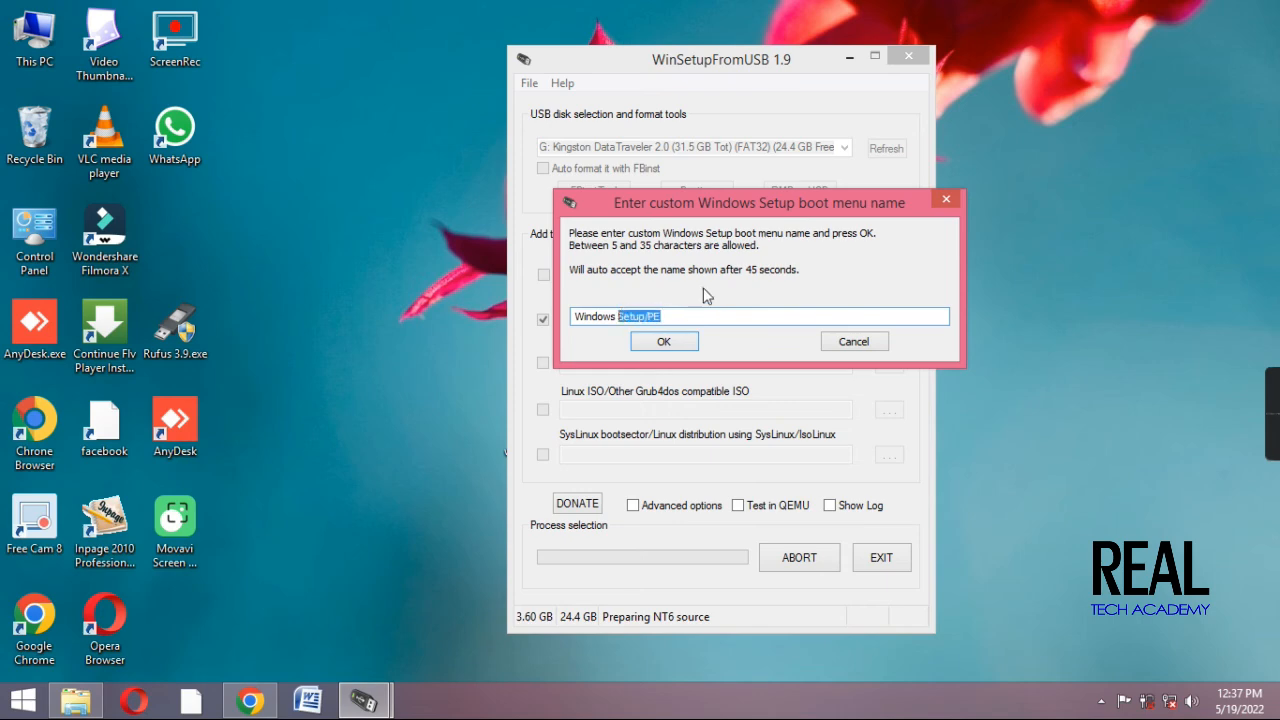
type("10 64bit")
left_click(673, 339)
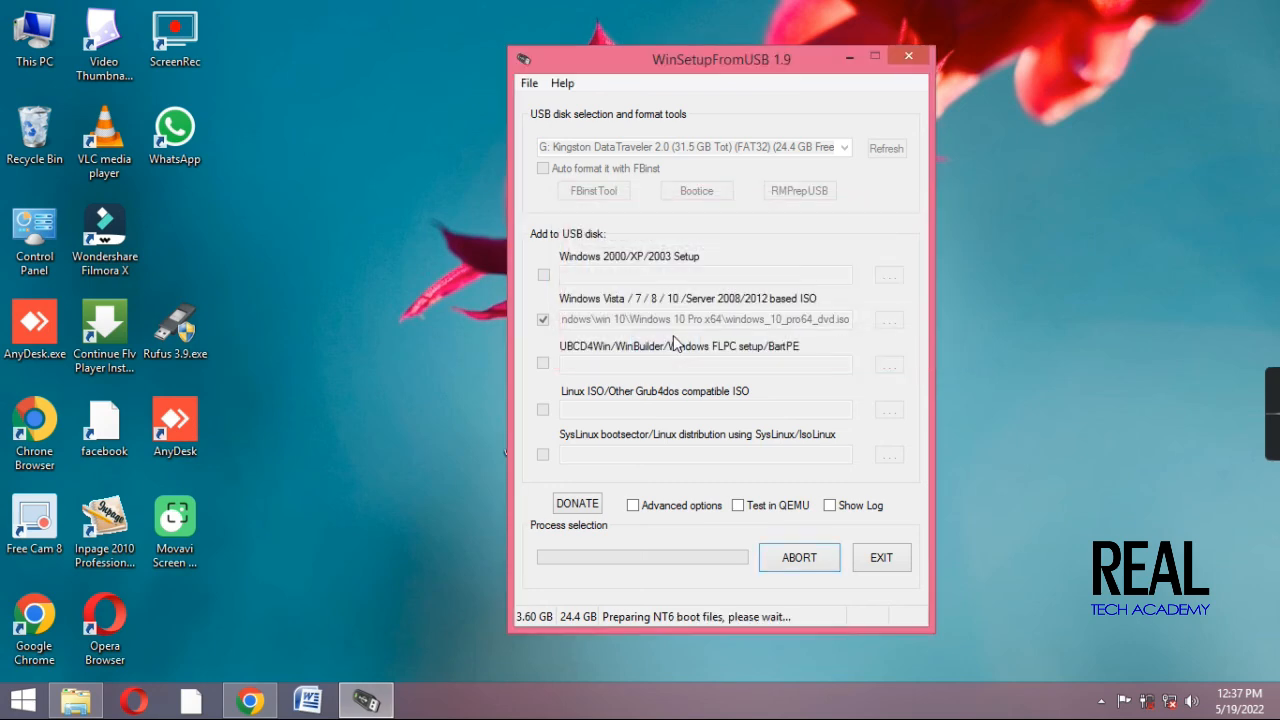